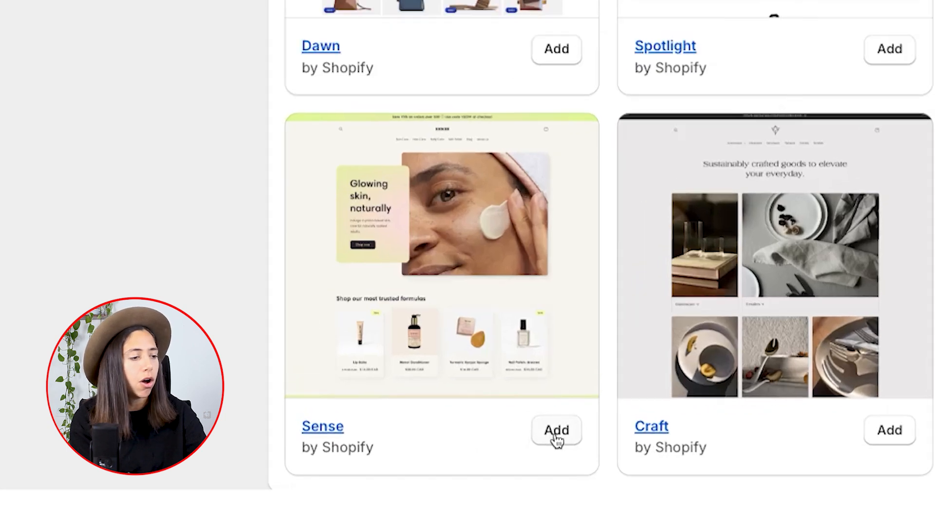
Add the Sense theme to the store's theme library and open the newly added copy for customization
left_click(575, 428)
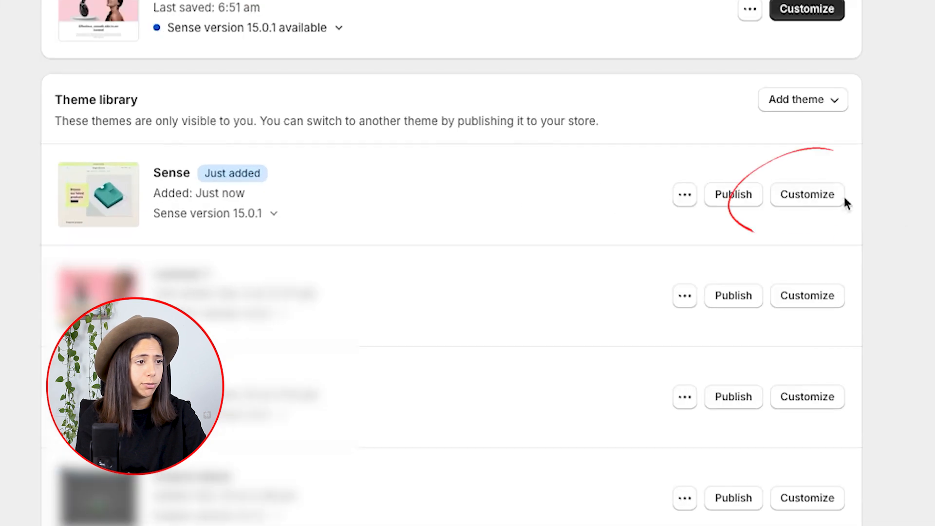
left_click(728, 278)
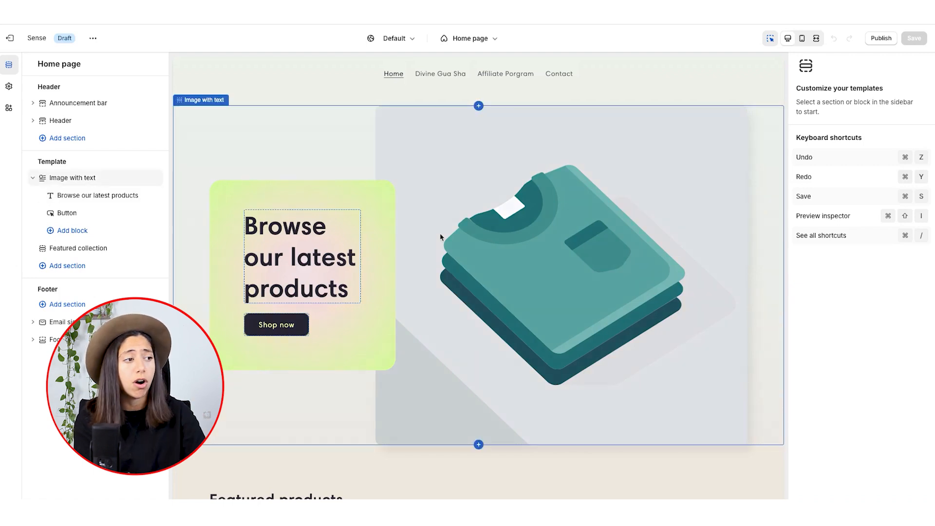
Search the free images for "summer" and set the margaritas-summer-cocktails picture as the Image with text section's image
left_click(522, 231)
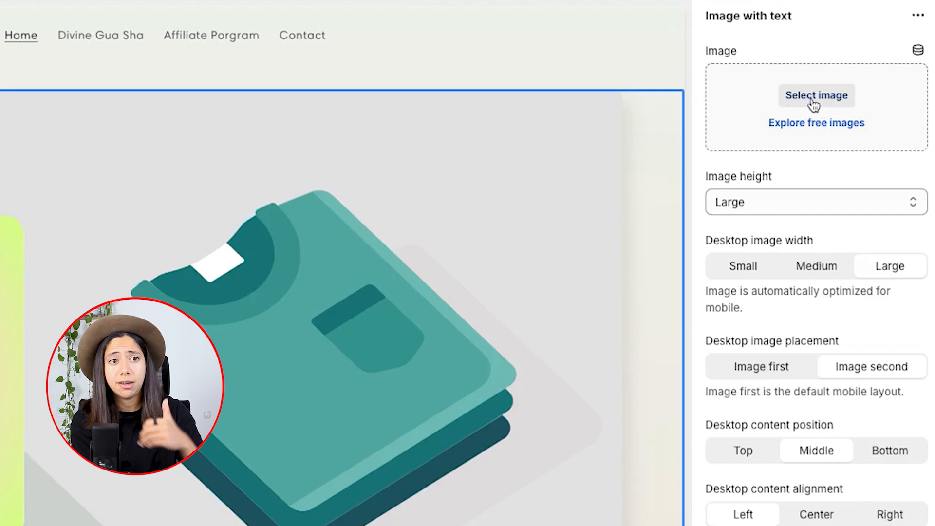
left_click(800, 128)
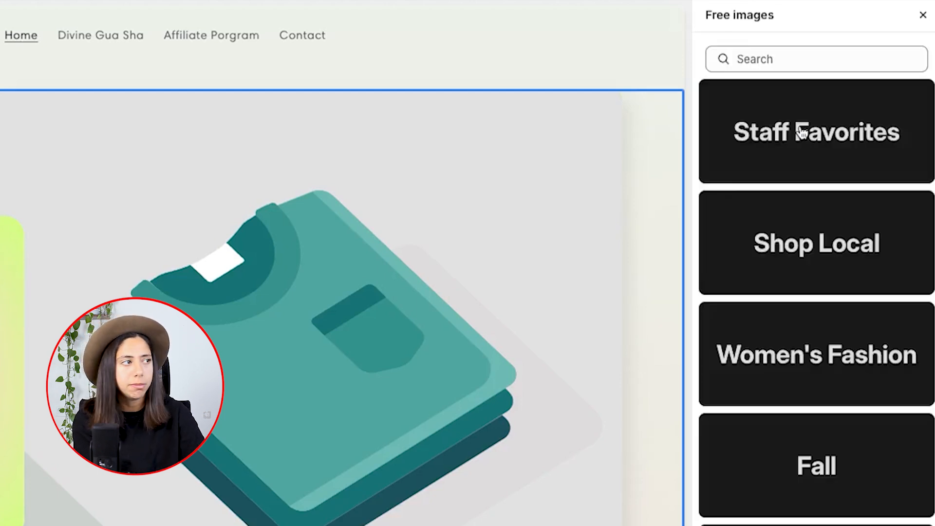
left_click(769, 51)
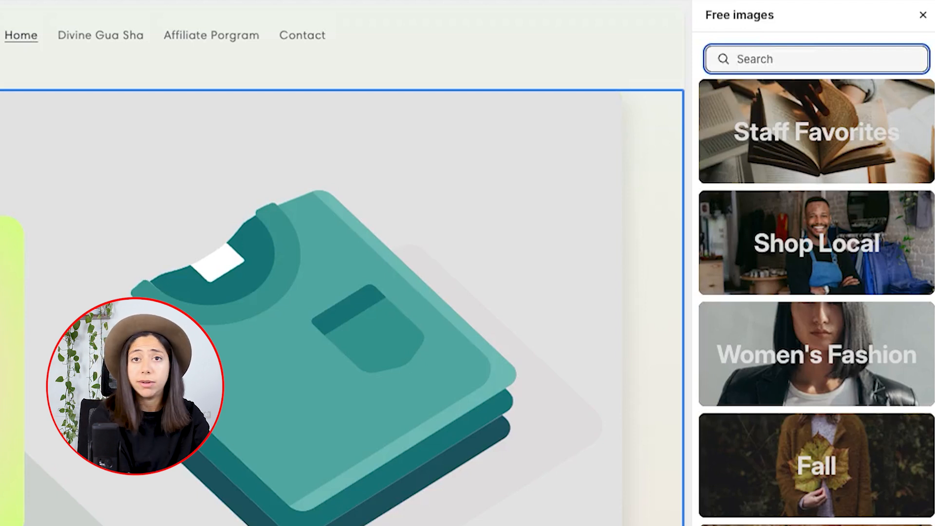
type("summer")
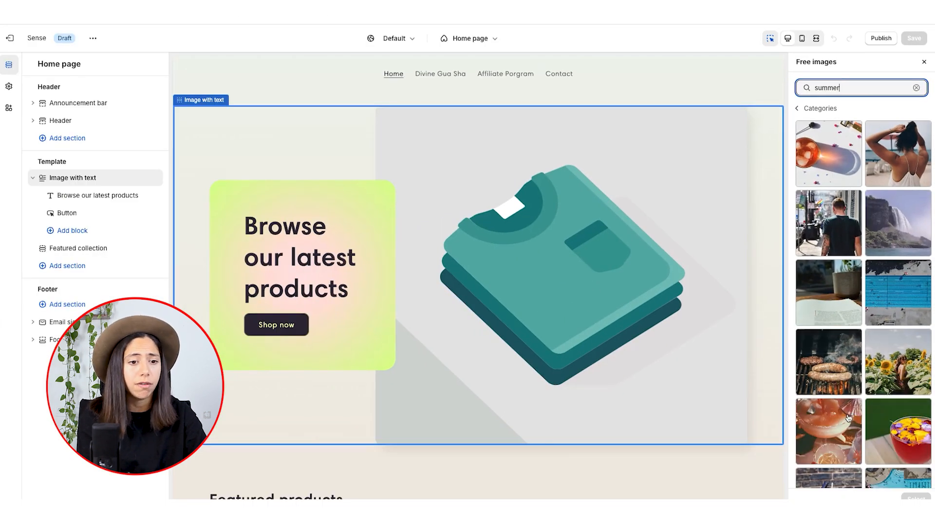
left_click(908, 161)
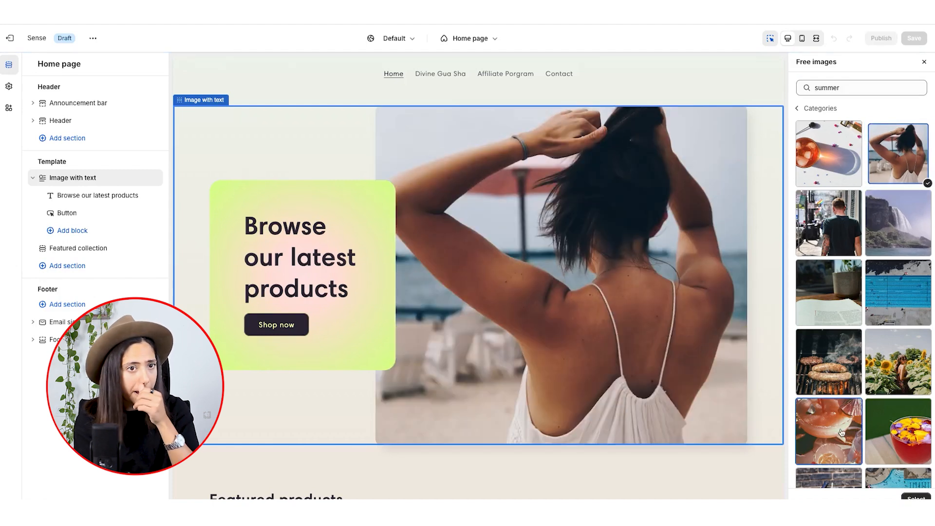
left_click(842, 433)
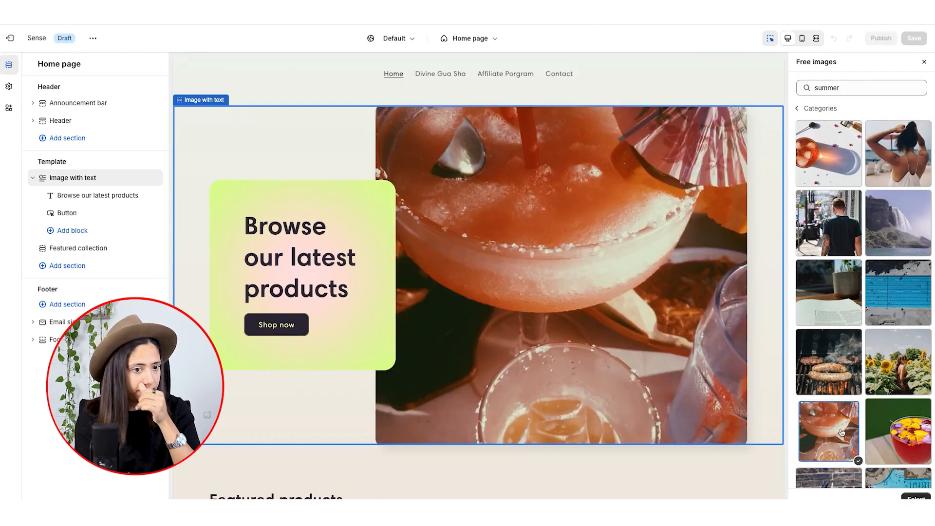
scroll(835, 136, "down", 2)
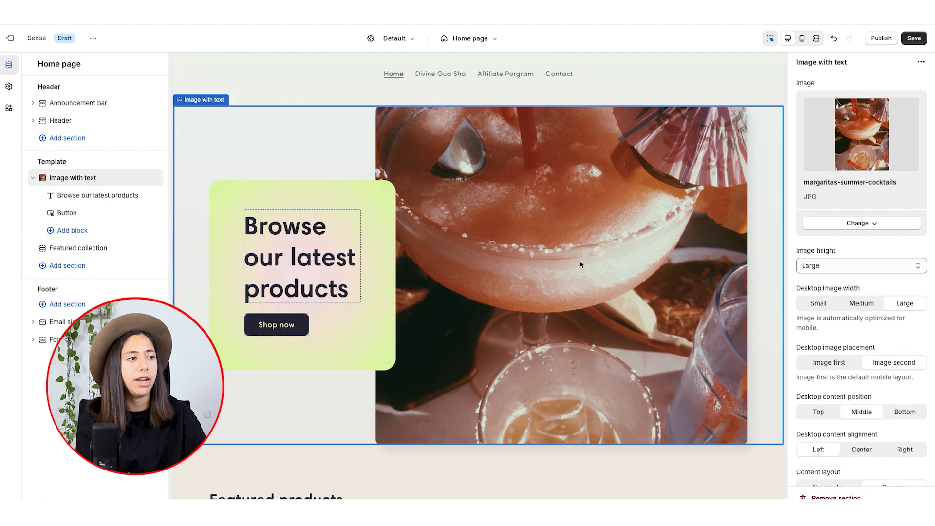
Change the heading in the Image with text section to "Enjoy Our Limited Summer Sale"
left_click(305, 252)
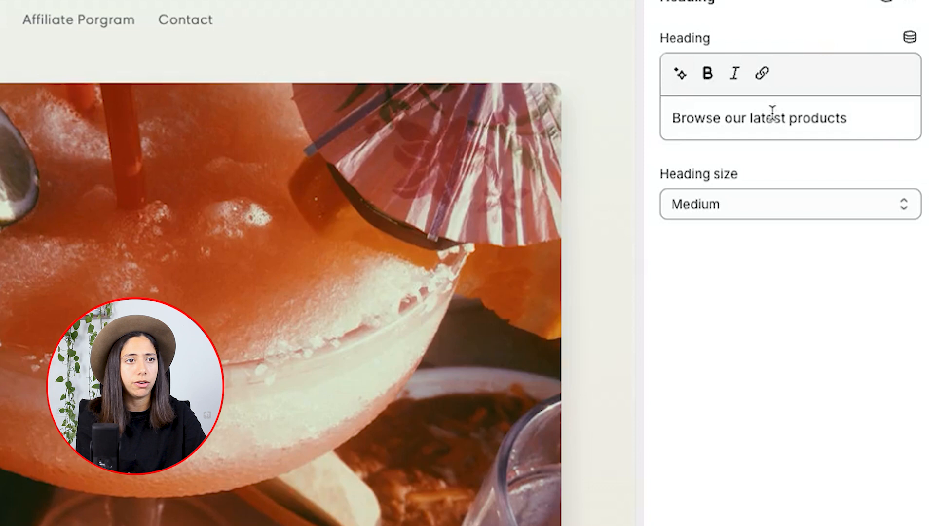
left_click_drag(773, 113, 652, 99)
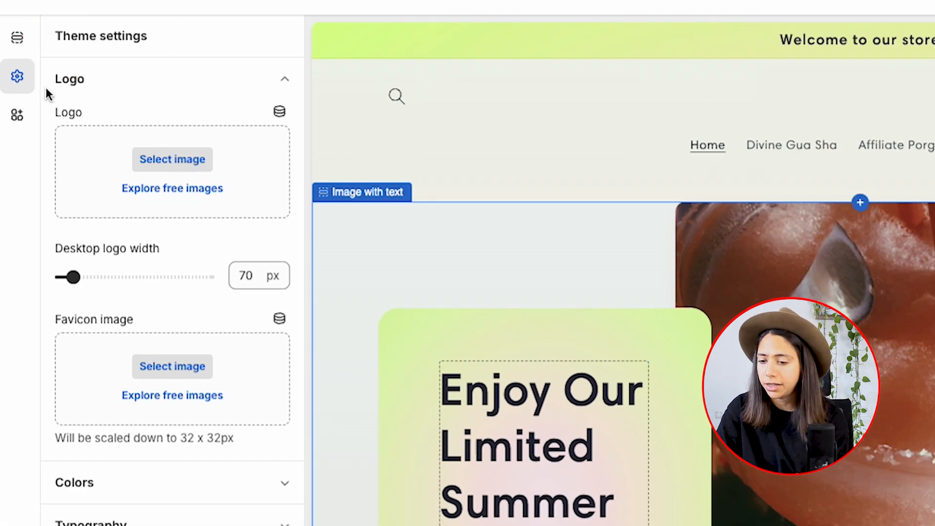
Add the LOGO PNG as the theme's logo and set the desktop logo width to 100 px
left_click_drag(360, 524, 188, 194)
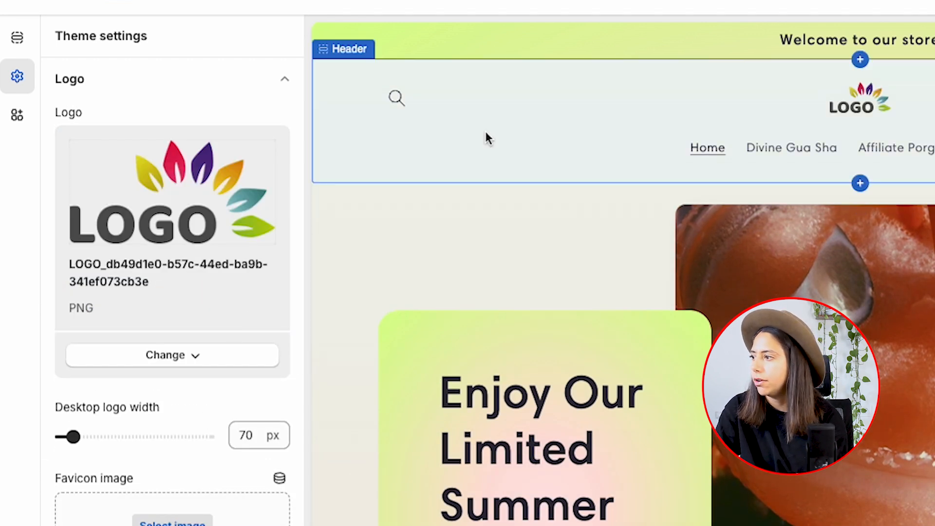
left_click_drag(73, 437, 108, 436)
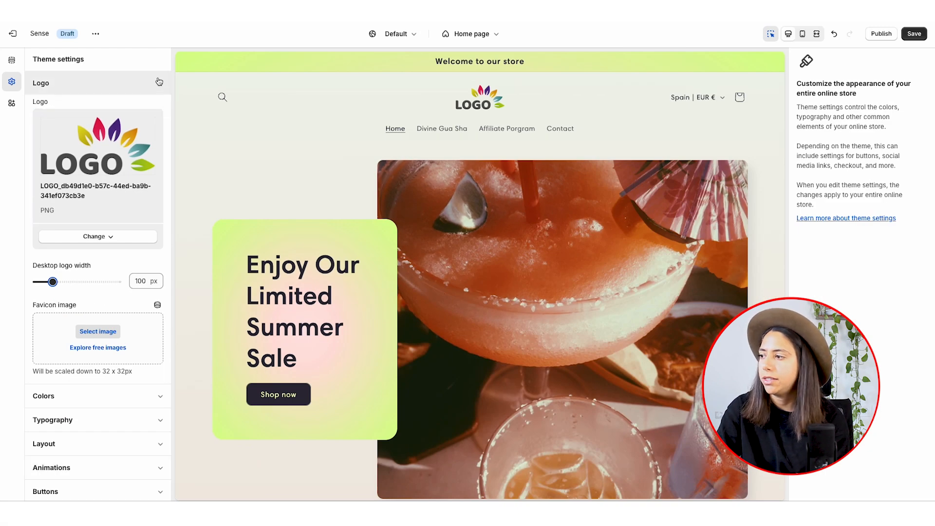
Set the solid button background of color Scheme 1 to purple #9B1DDD in the theme settings
left_click_drag(35, 304, 121, 349)
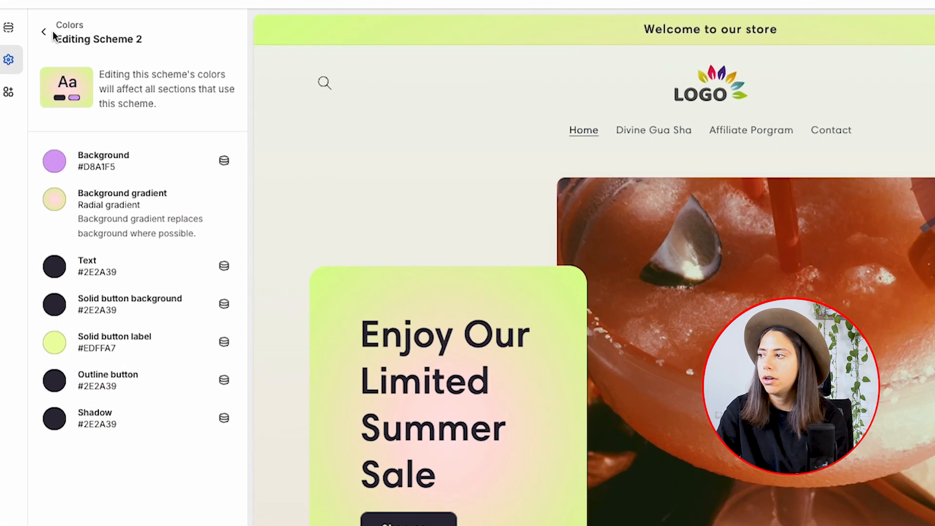
left_click(46, 28)
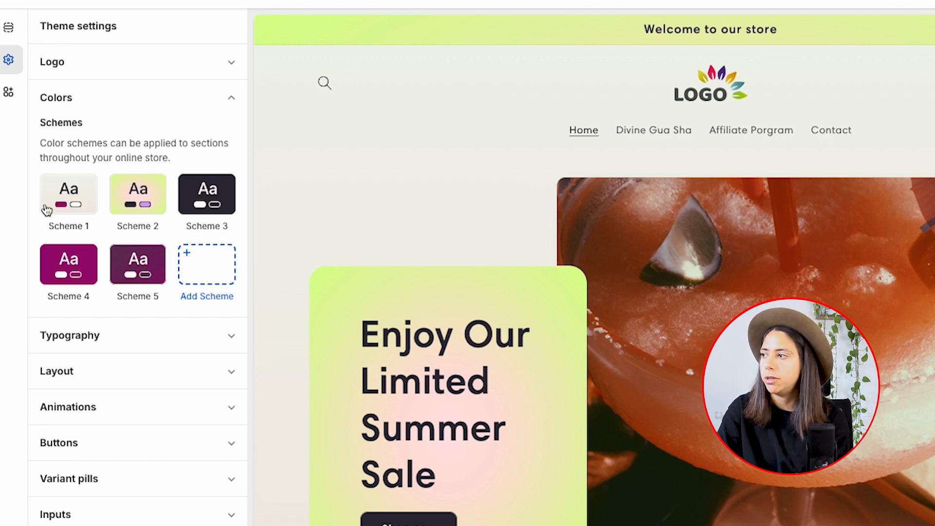
left_click(77, 200)
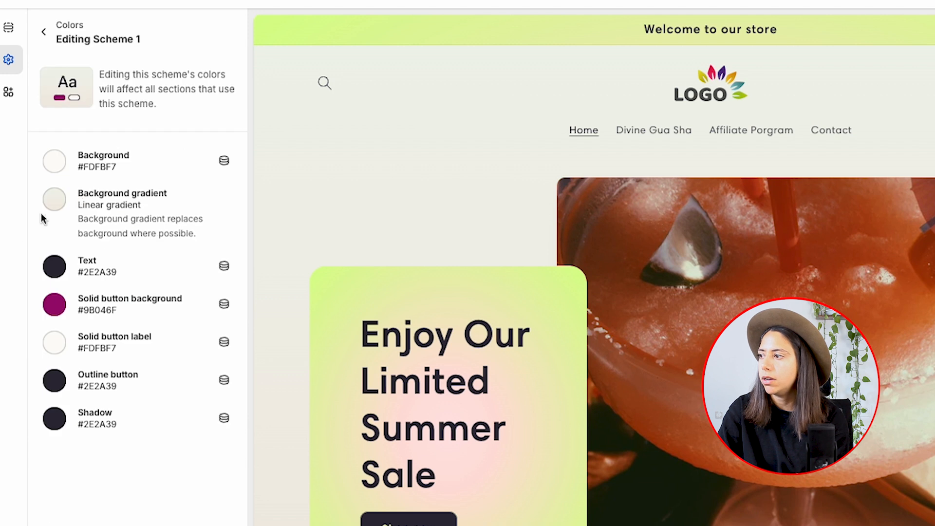
left_click(55, 311)
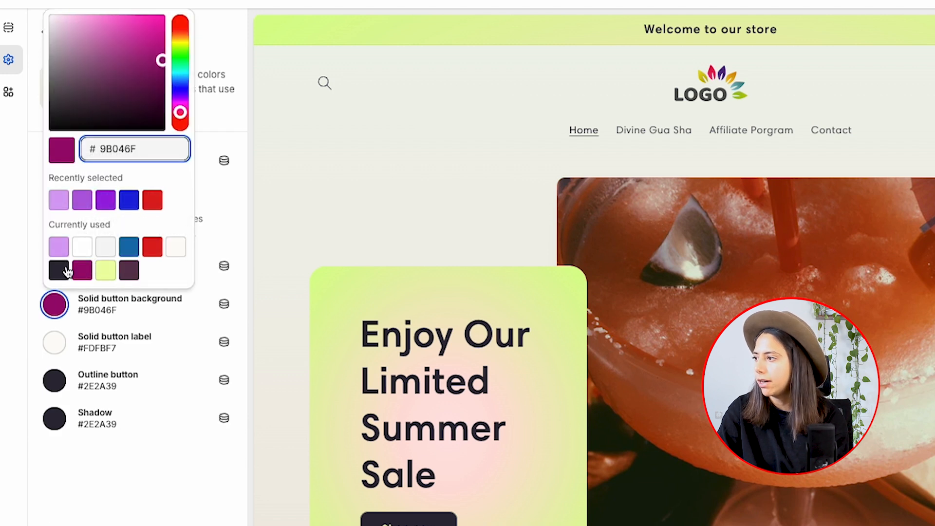
left_click(105, 199)
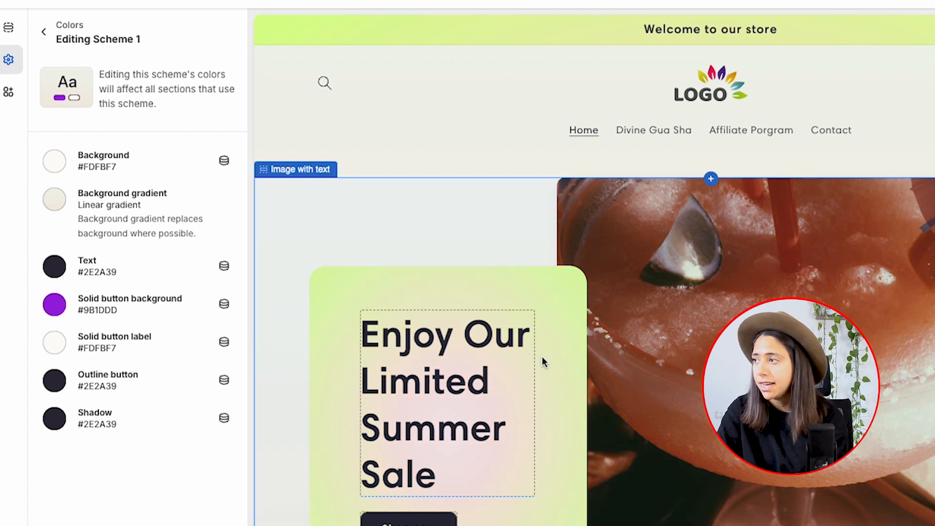
left_click(44, 33)
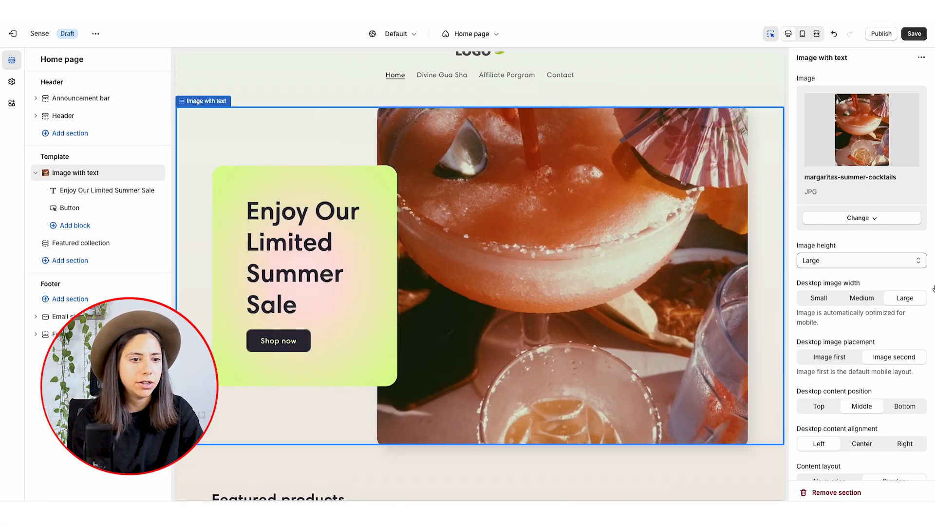
Change the container color scheme of the Image with text section to the magenta Scheme 4
scroll(906, 280, "down", 7)
left_click_drag(797, 171, 843, 171)
left_click_drag(797, 273, 890, 274)
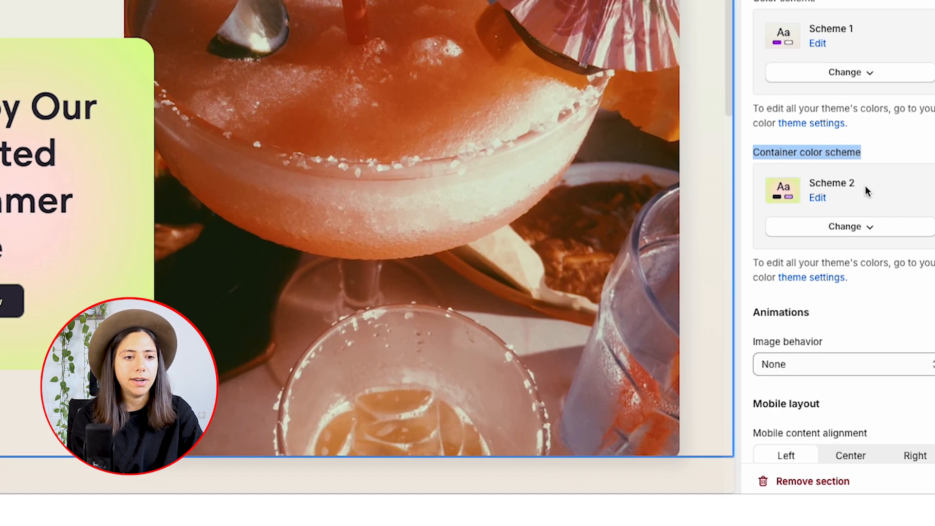
left_click_drag(875, 187, 805, 182)
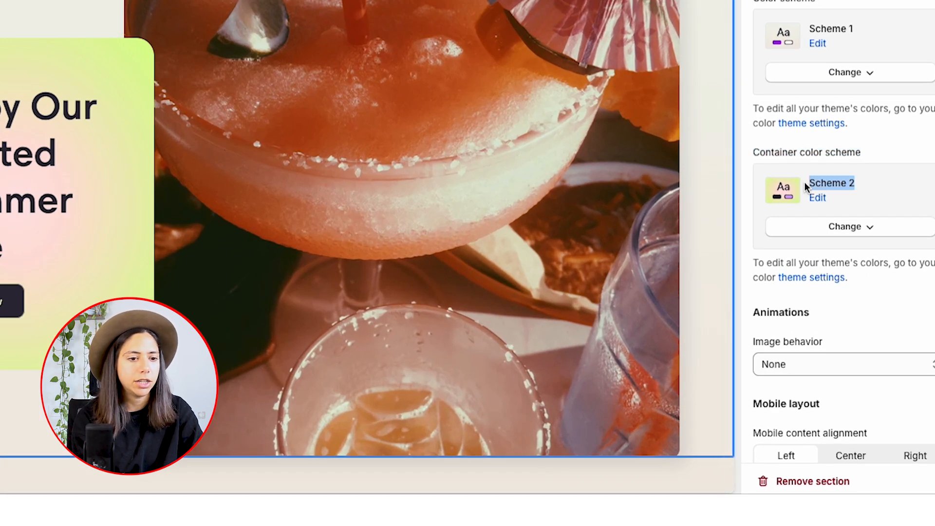
left_click(870, 229)
left_click(864, 390)
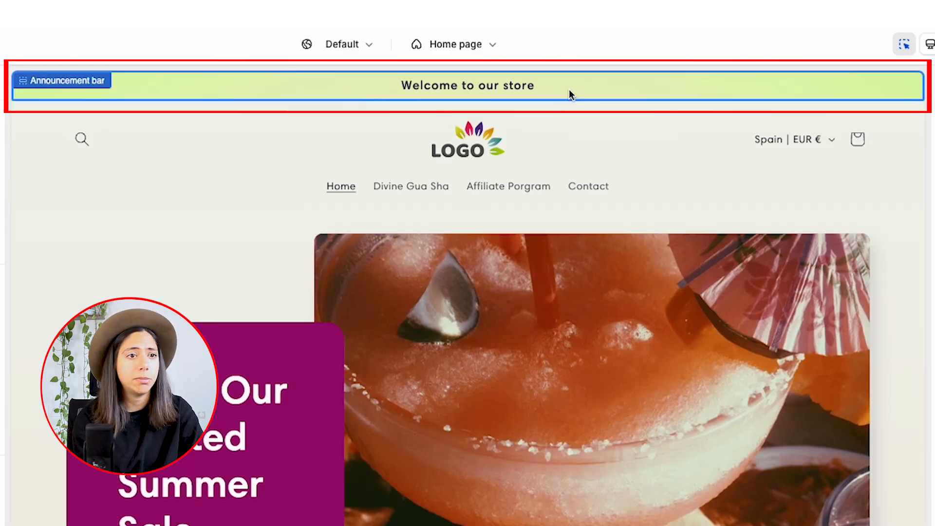
Change the announcement bar text to "Limited 50% Summer Sale!" and save the theme
left_click(347, 90)
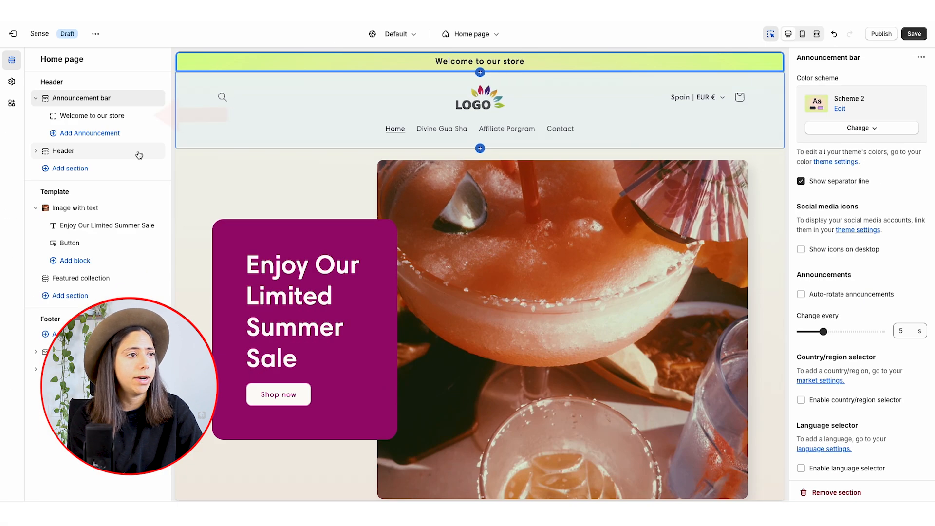
left_click(88, 116)
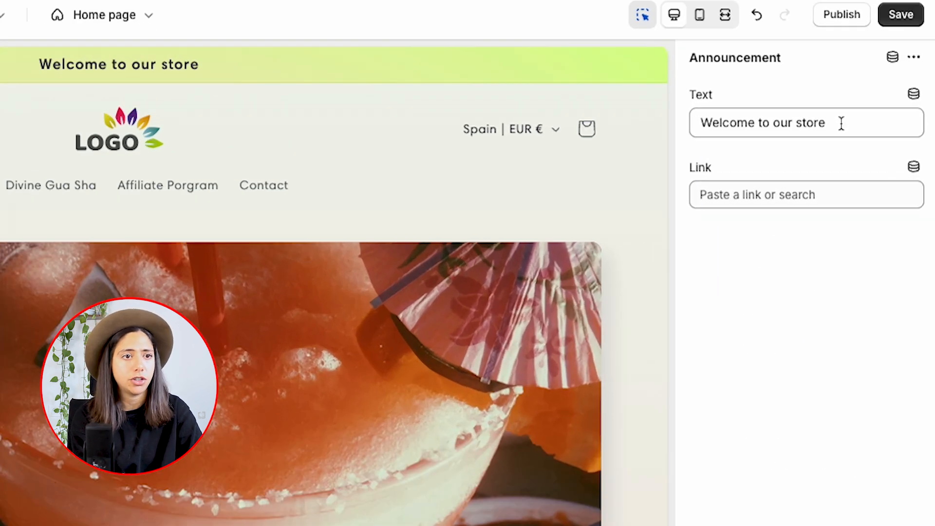
triple_click(841, 123)
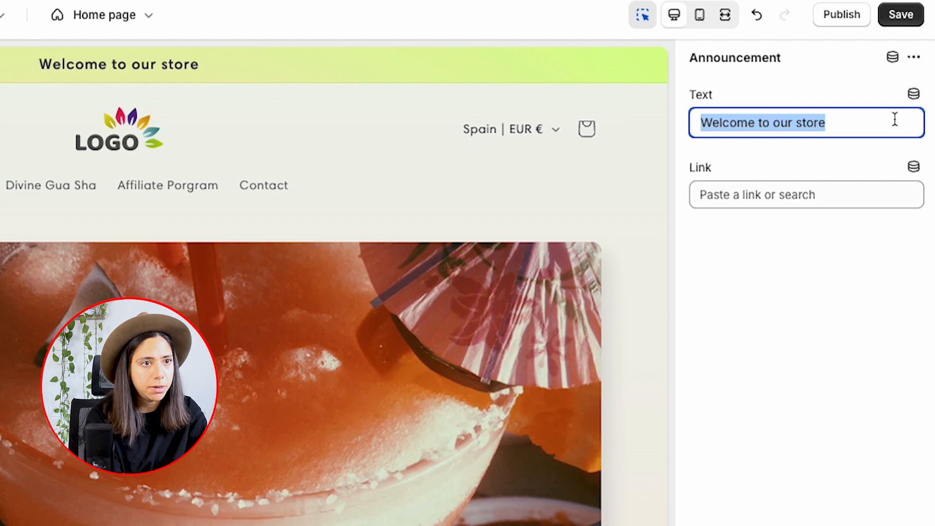
type("Limited 50")
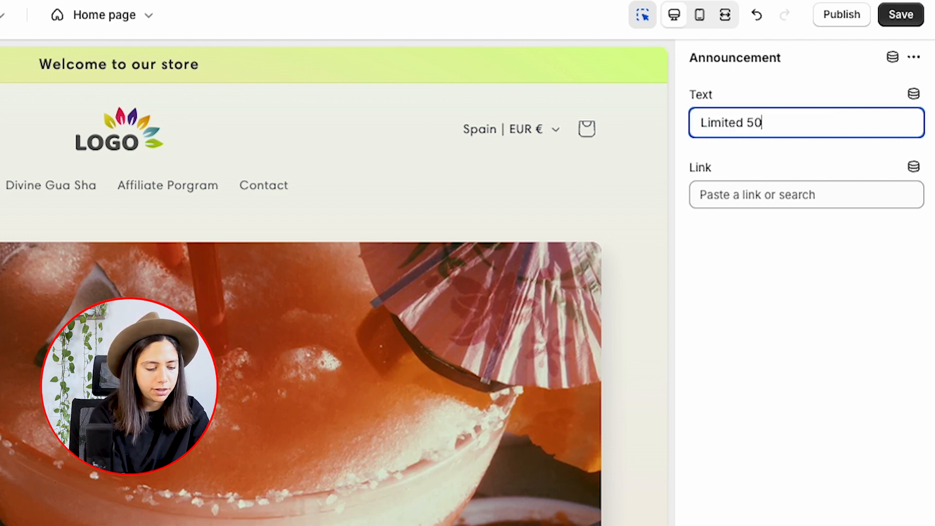
type("% Summer Sale!")
left_click(901, 20)
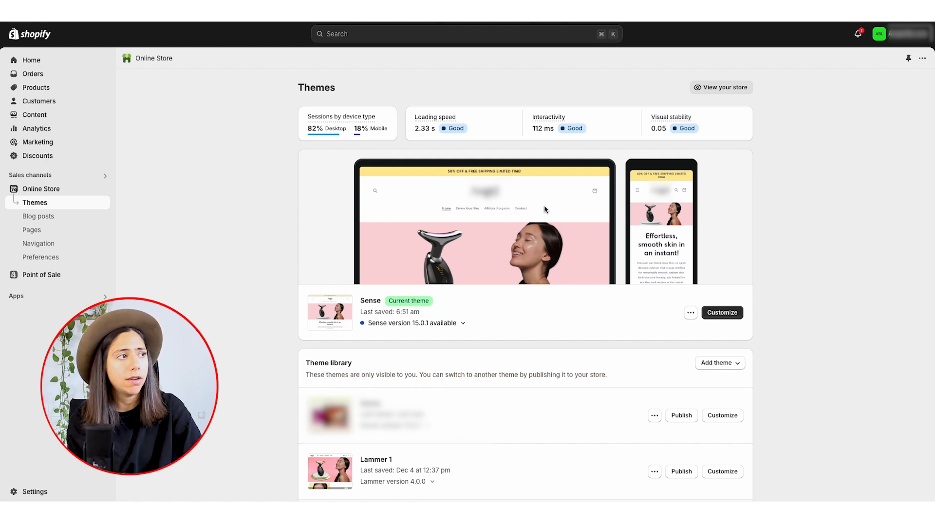
Search the store admin for "dsers" and open the DSers app
left_click(374, 35)
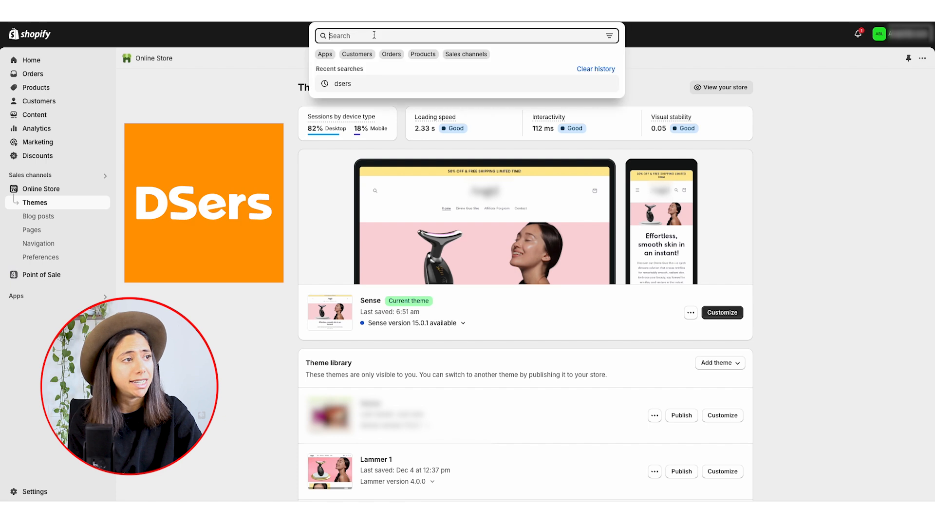
type("dsers")
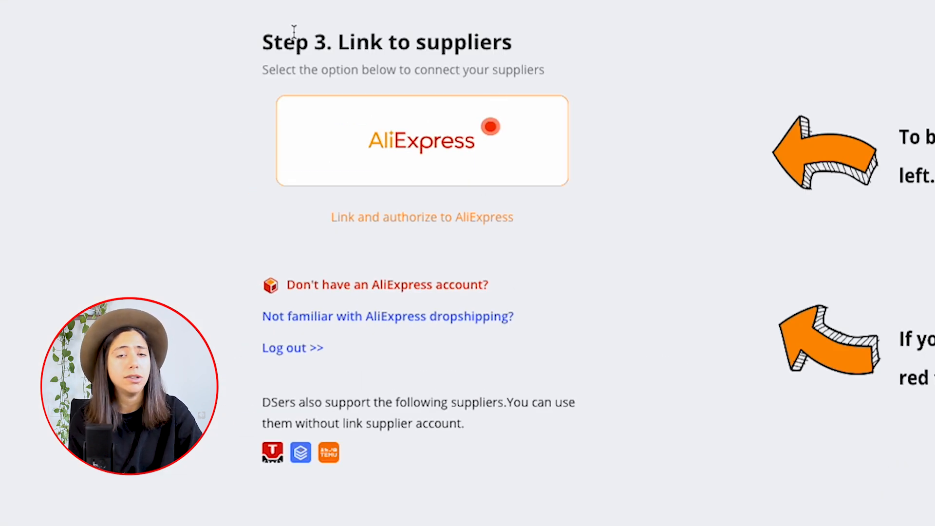
Start linking AliExpress as the DSers supplier and sign in to AliExpress with the existing Google account
left_click_drag(285, 34, 461, 34)
left_click(543, 45)
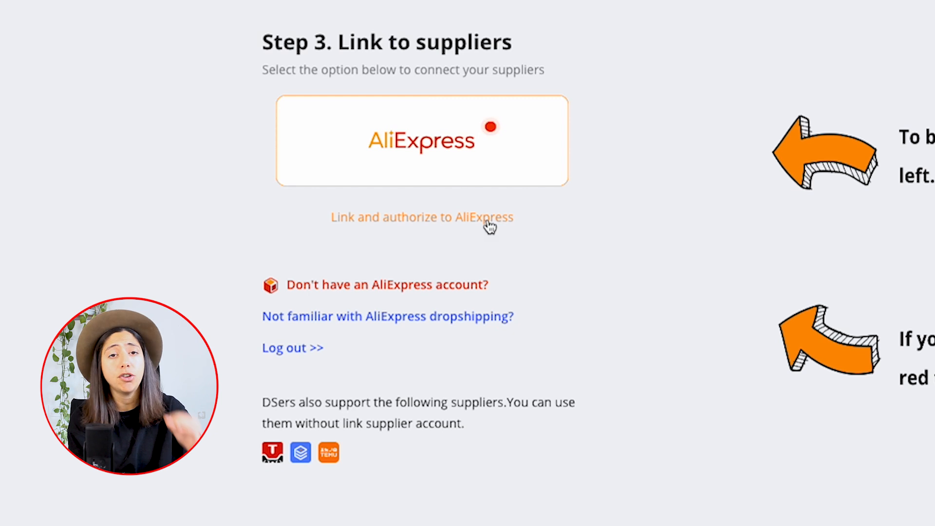
left_click(469, 172)
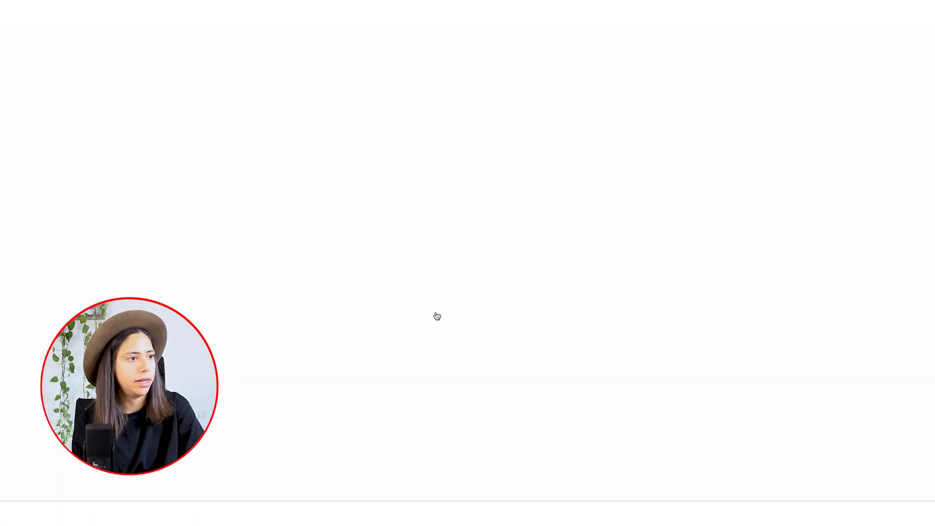
left_click(550, 221)
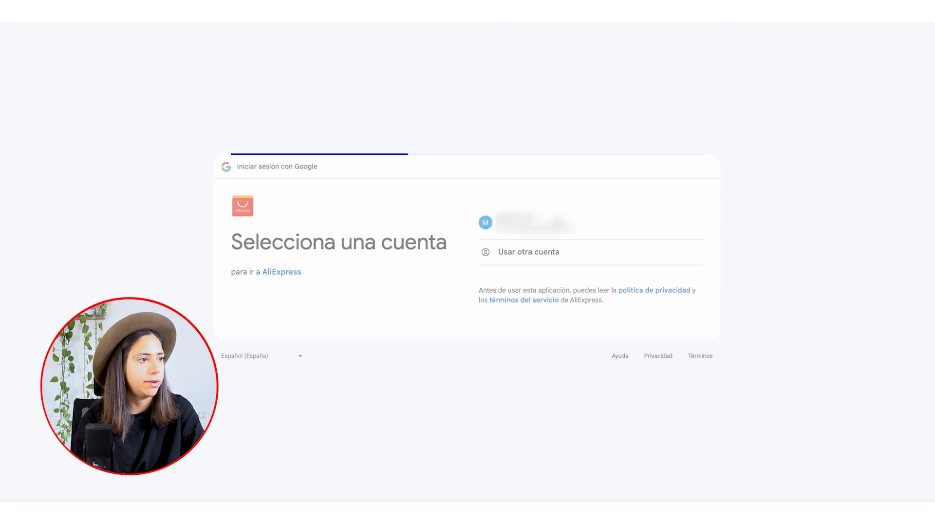
left_click(564, 323)
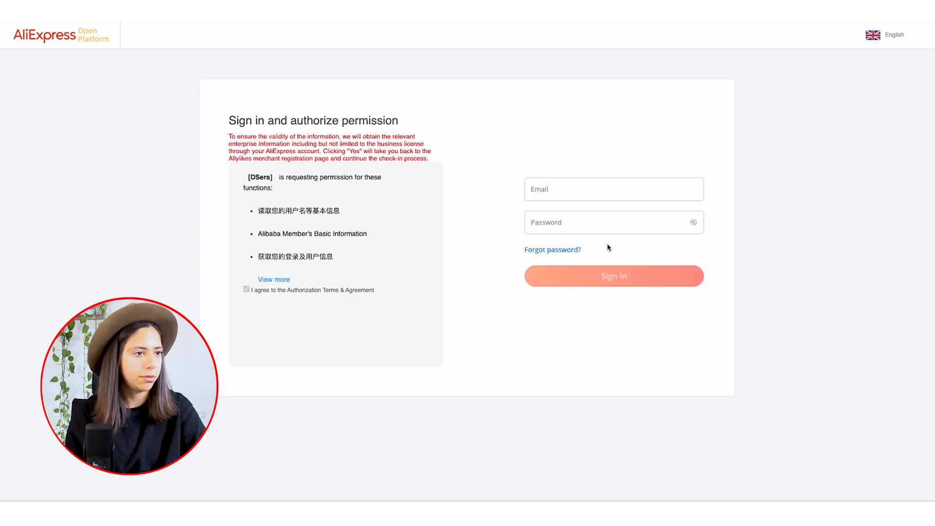
Fill in the saved AliExpress account email and password and sign in to authorize DSers
left_click(541, 181)
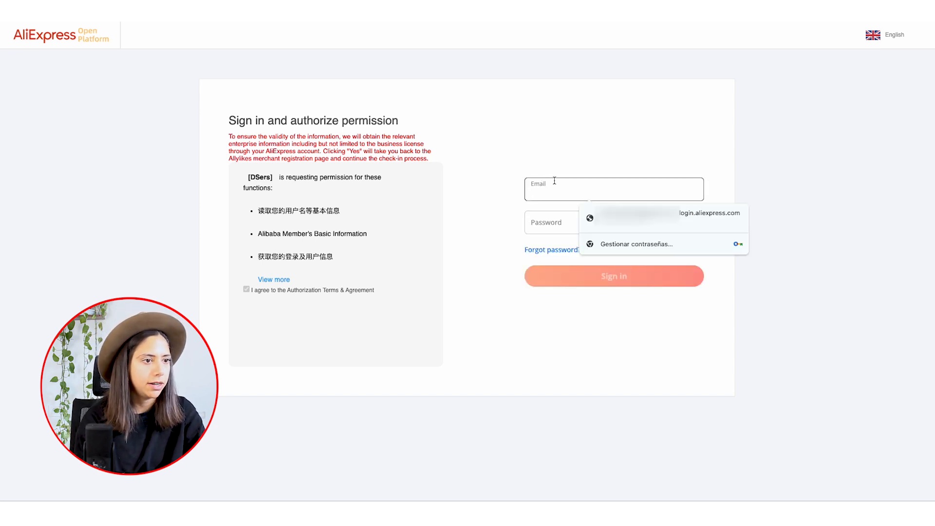
left_click(633, 216)
left_click(614, 276)
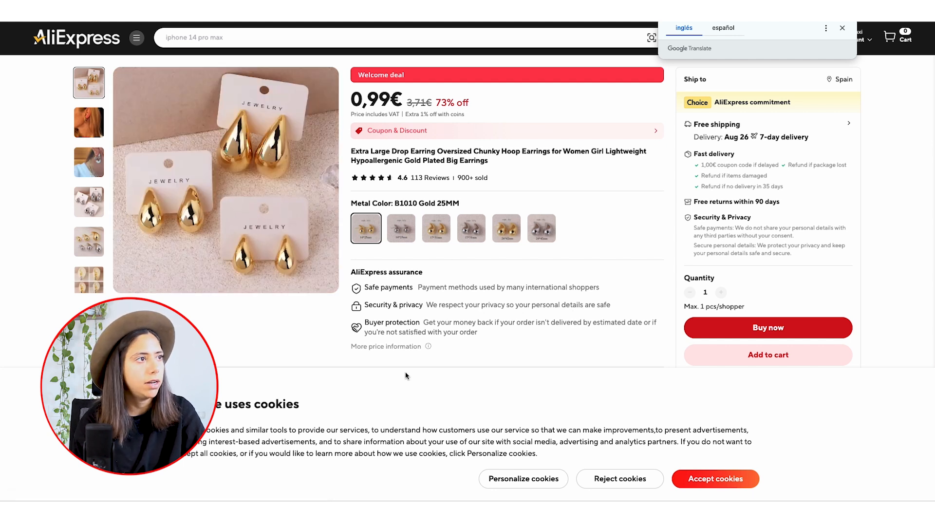
Import the AliExpress drop earring product into the DSers import list by its product link, keeping English as import language
left_click(363, 9)
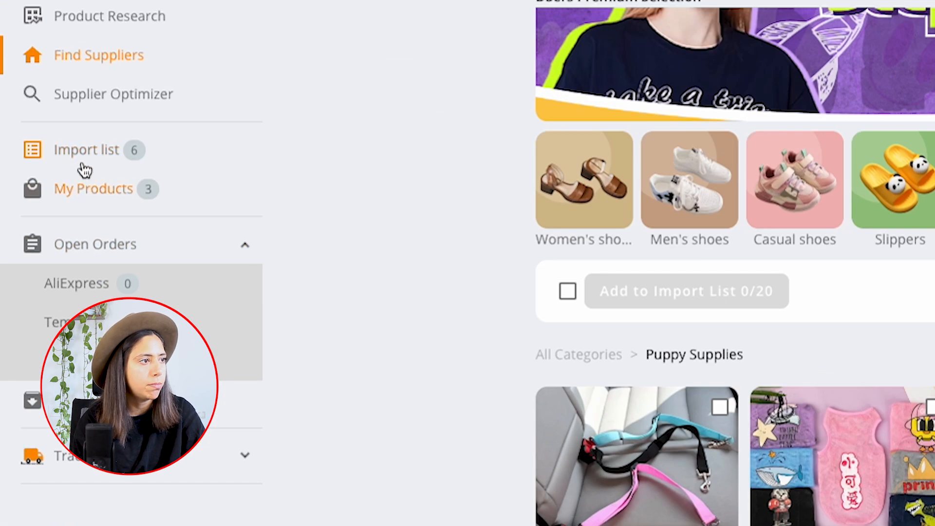
left_click(41, 210)
left_click(392, 166)
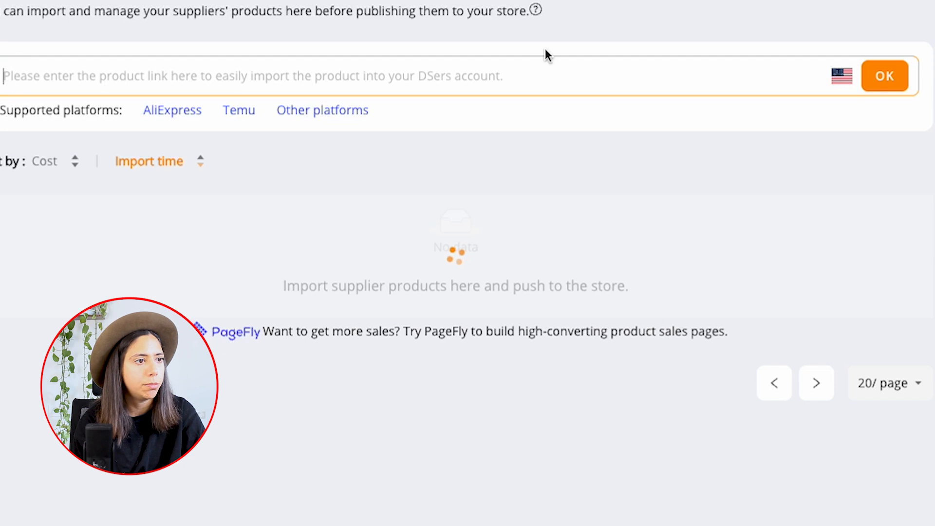
key("ctrl+v")
left_click(883, 78)
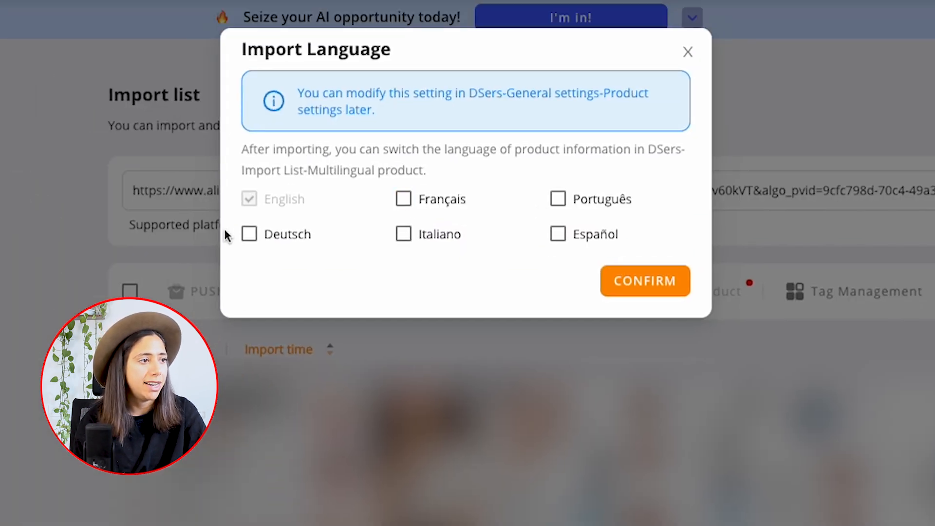
left_click(672, 289)
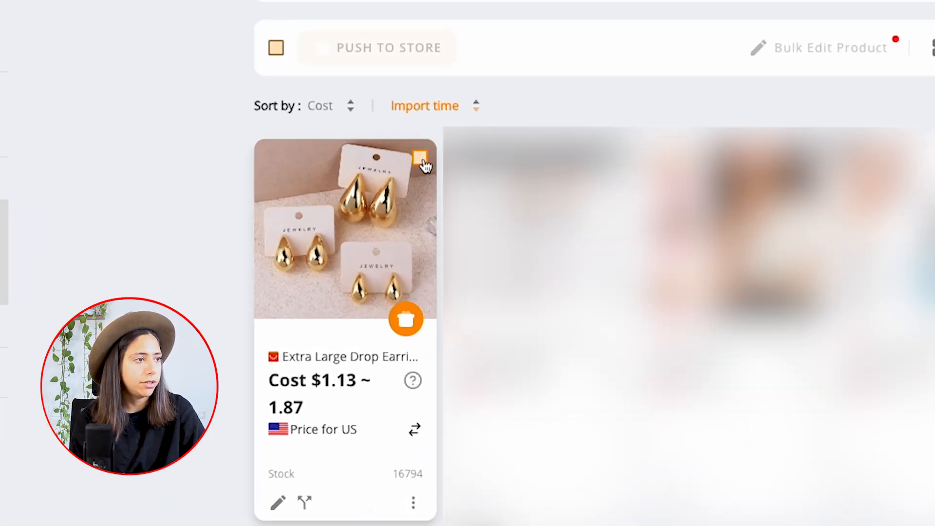
Push the imported drop earring product to the Shopify store with Continue selling when out of stock enabled
left_click(419, 158)
left_click(361, 56)
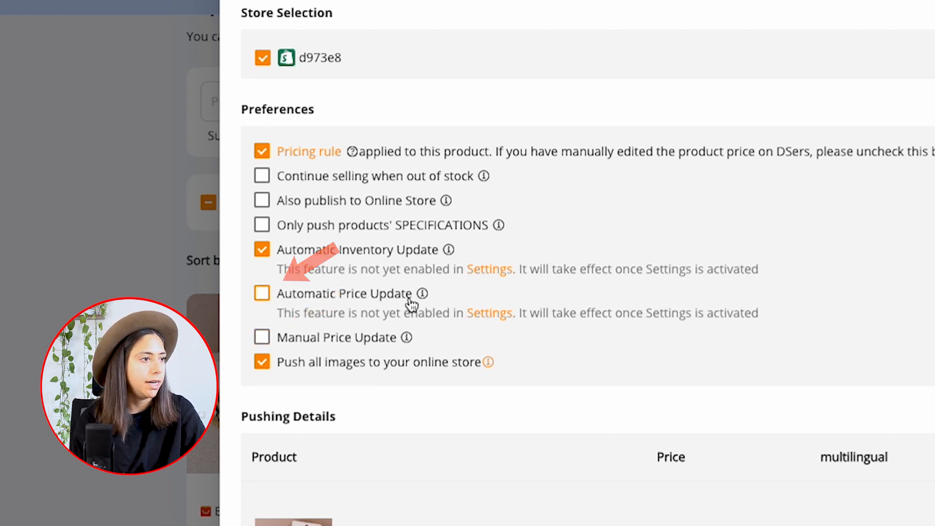
left_click(262, 176)
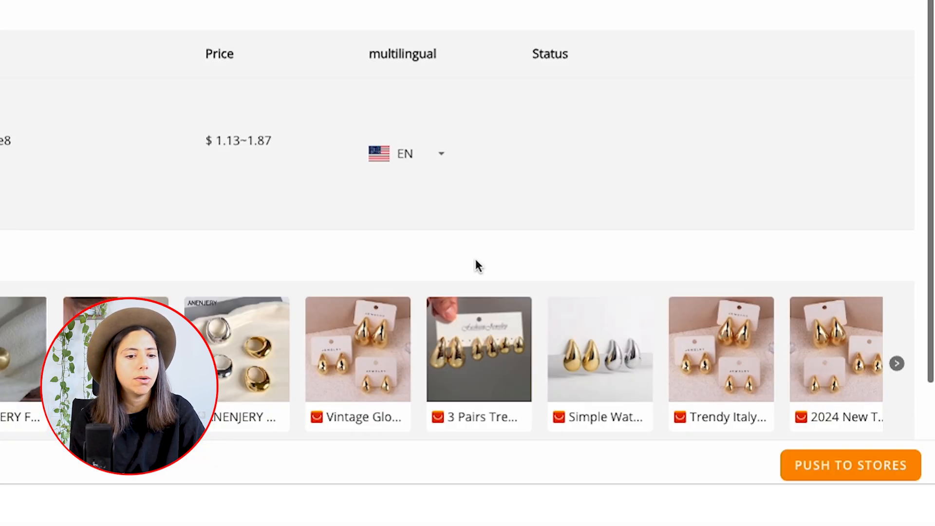
scroll(475, 260, "down", 2)
scroll(724, 180, "up", 3)
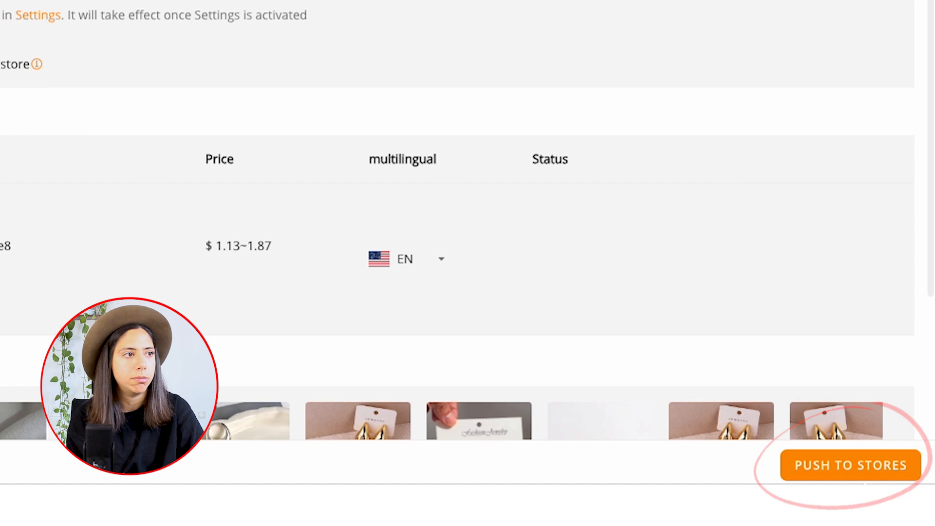
left_click(852, 466)
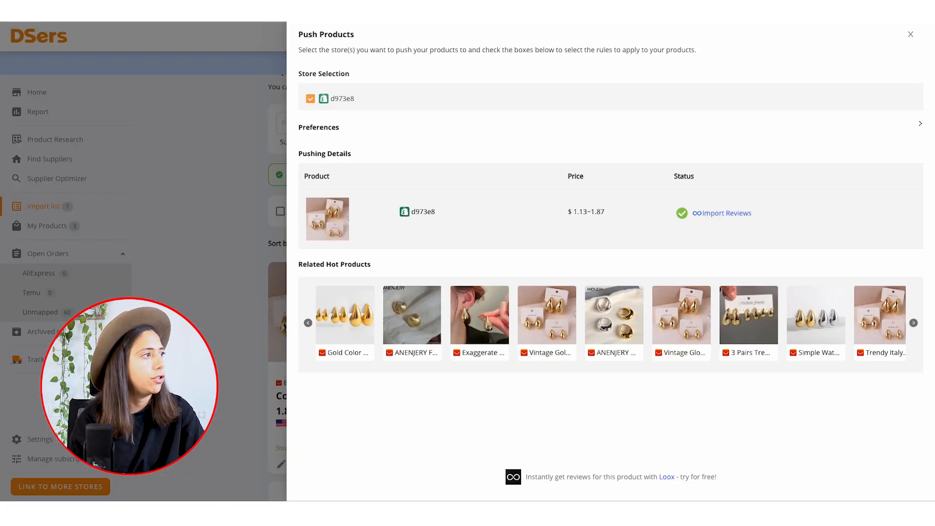
Return to the Shopify admin's product list and open the imported Extra Large Drop Earring product
left_click(193, 158)
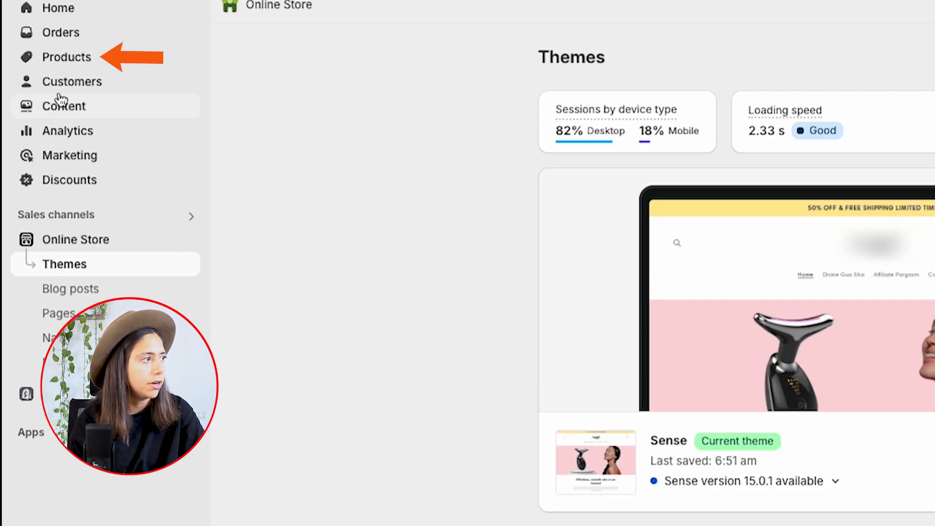
left_click(69, 57)
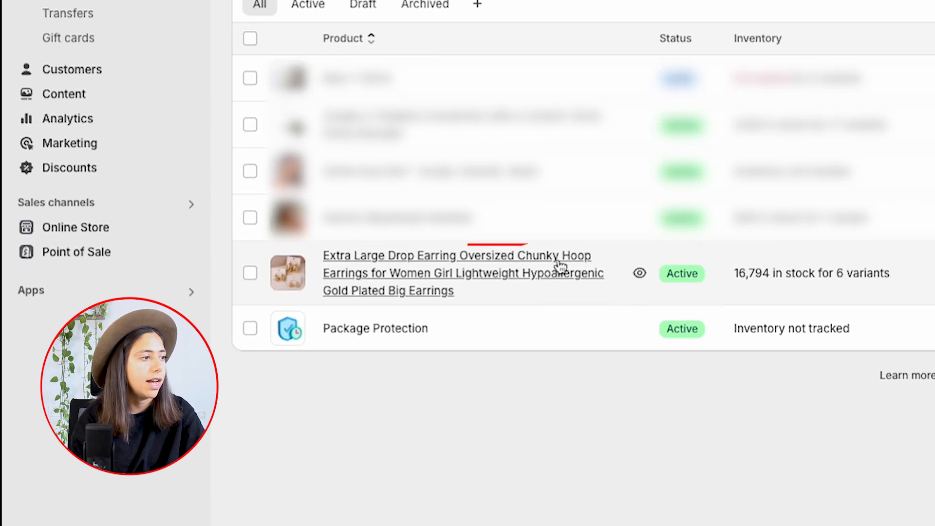
left_click(409, 290)
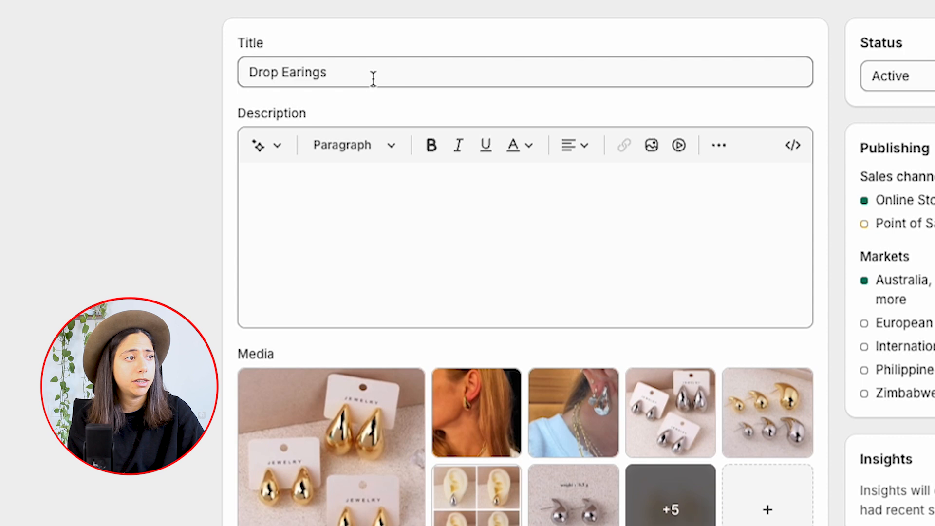
Review the product's title, description, media and Metal Color variants
left_click(359, 112)
left_click_drag(360, 112, 281, 115)
left_click(379, 217)
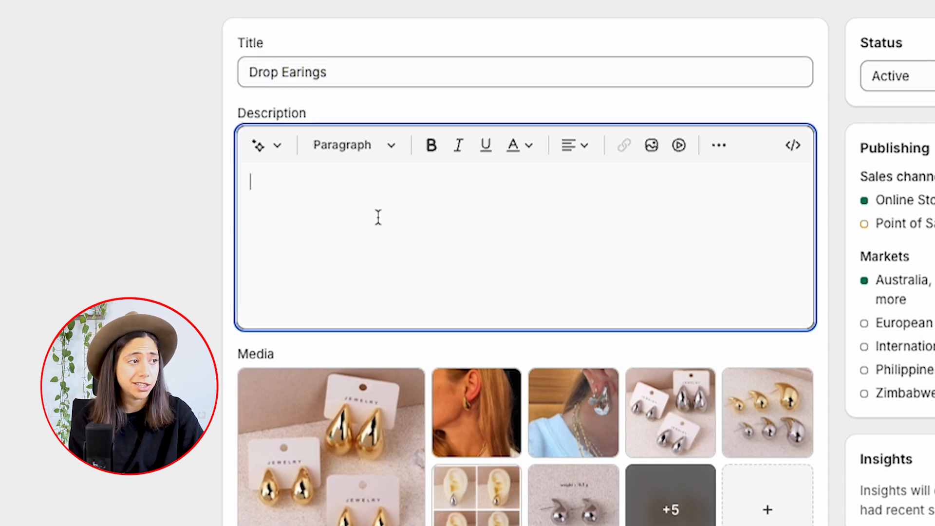
scroll(468, 249, "down", 1)
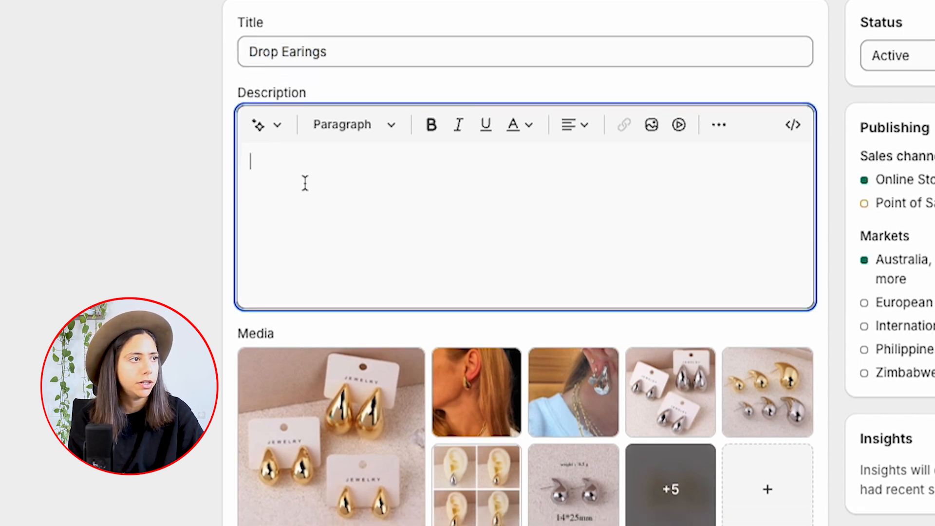
left_click_drag(326, 52, 171, 60)
left_click(122, 171)
scroll(414, 400, "down", 10)
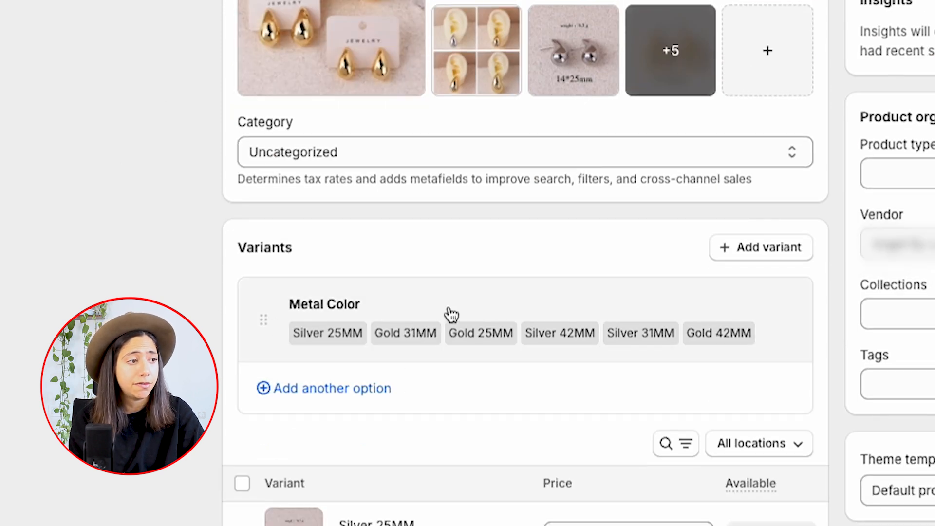
scroll(419, 404, "down", 6)
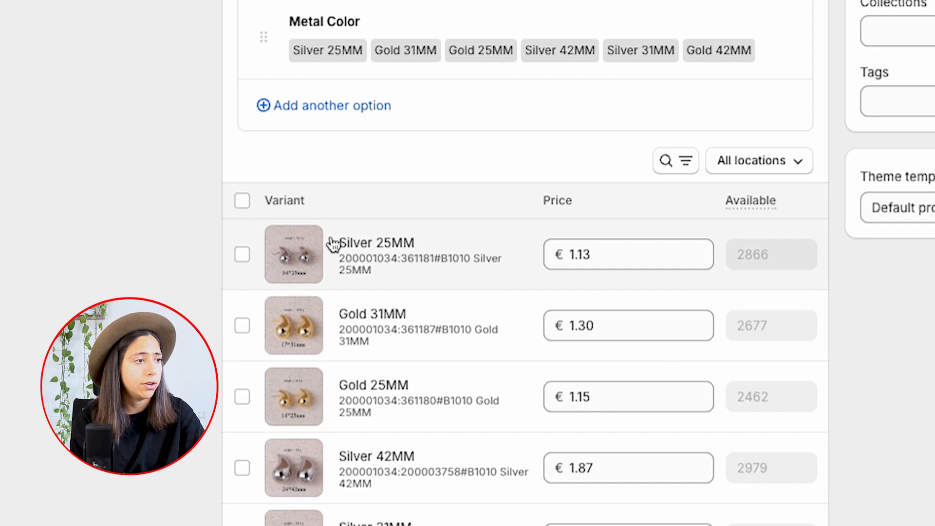
Open all the product's variants in the bulk editor and set their price to 14.99
left_click(242, 200)
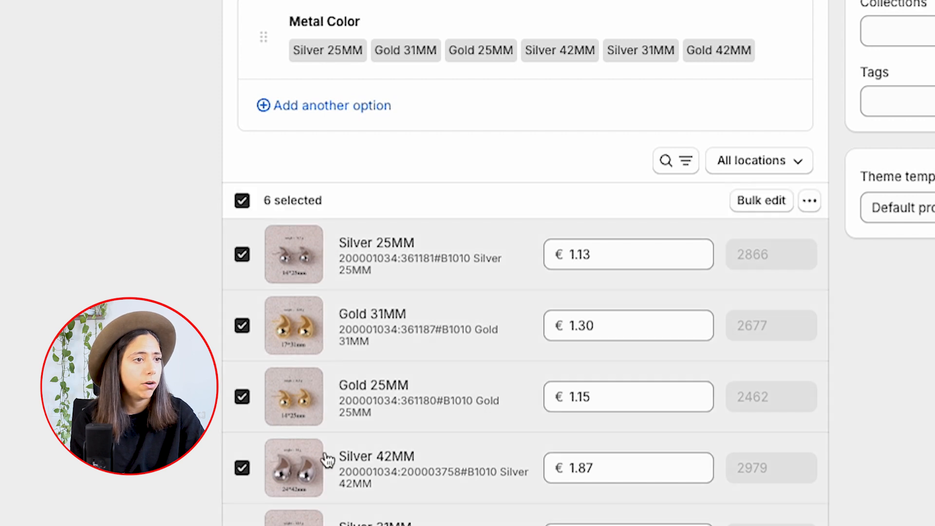
left_click(761, 201)
left_click(247, 72)
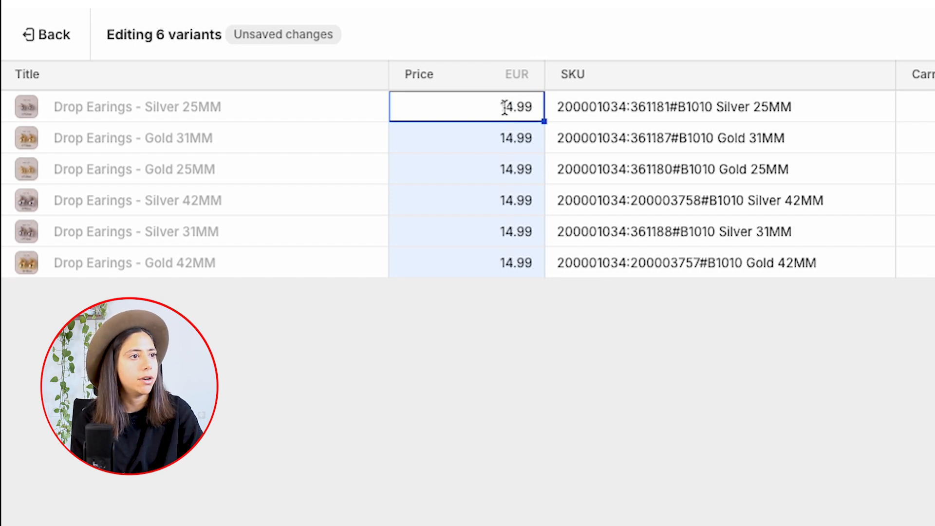
Show the Compare-at price column, set it to 29.99 for all six variants and save the changes
left_click(797, 46)
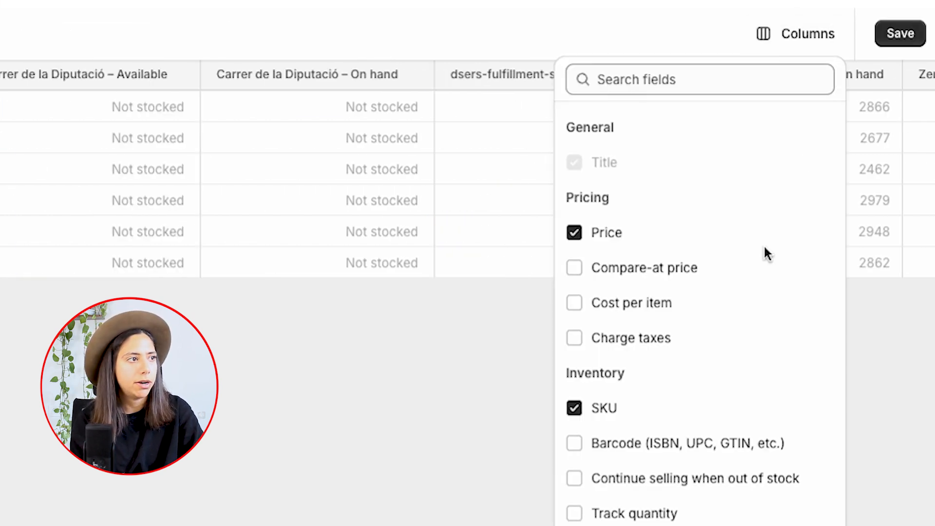
left_click(575, 268)
left_click(629, 108)
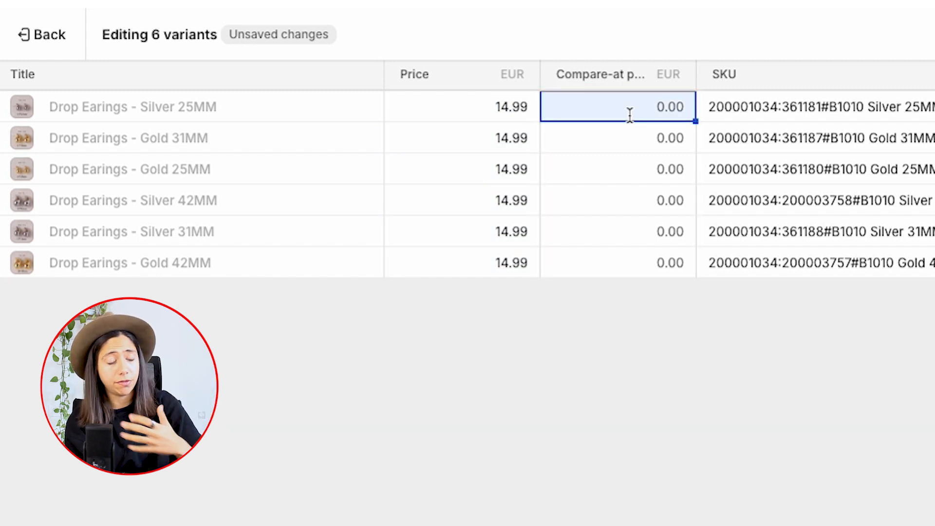
left_click(638, 260, "shift")
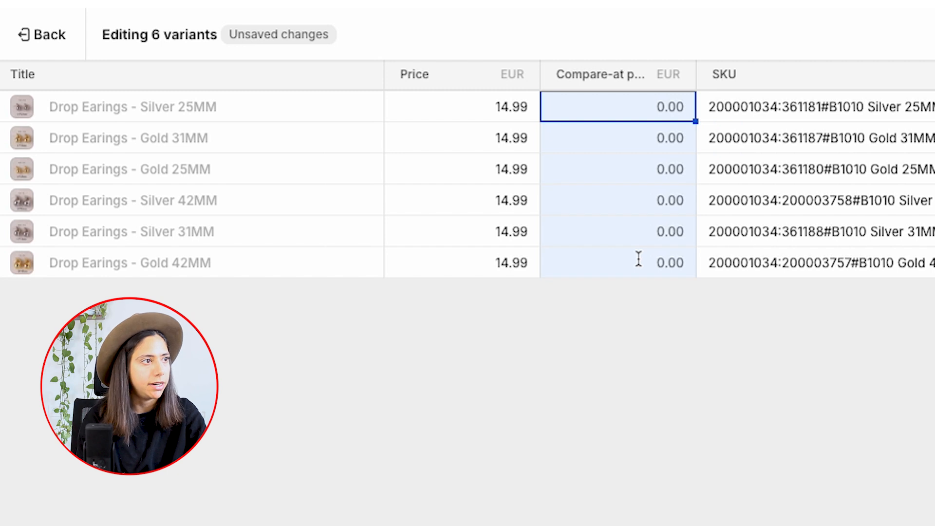
type("29.99")
left_click(909, 36)
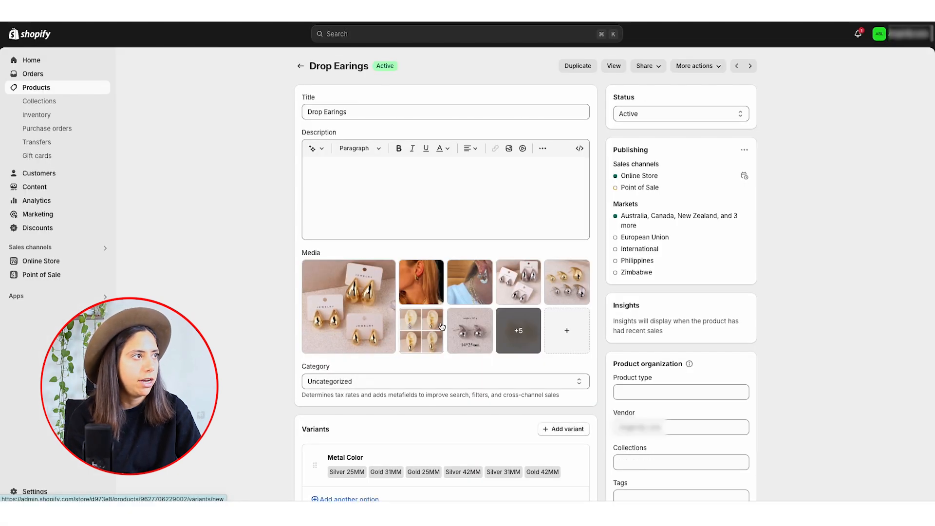
View the Drop Earings product page in the online store and look through its prices, variants and images
left_click(614, 67)
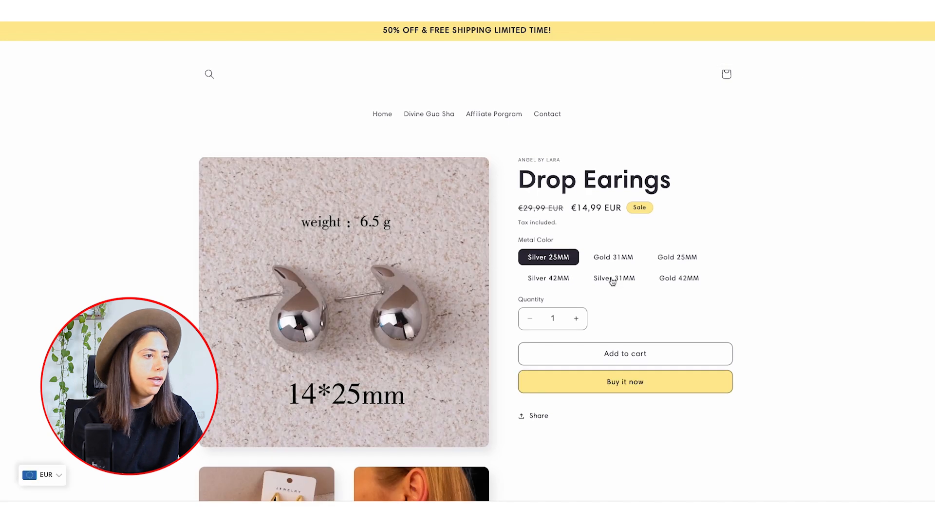
scroll(613, 279, "down", 2)
scroll(612, 280, "down", 10)
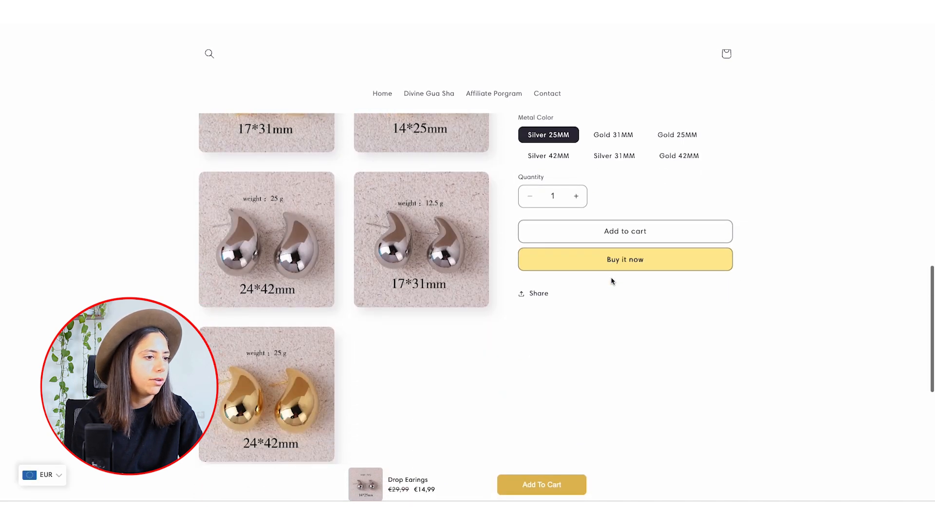
scroll(613, 281, "up", 10)
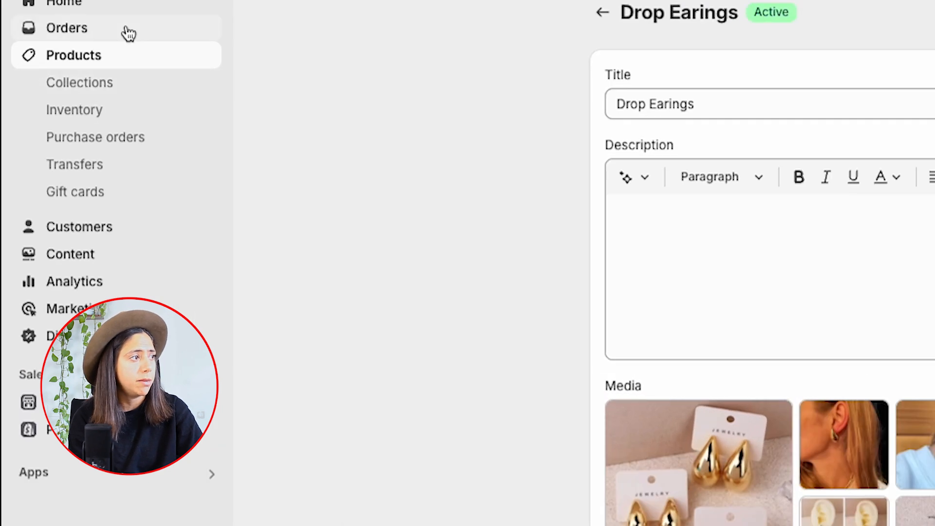
Create and save a manual product collection titled "Summer Sale"
left_click(39, 100)
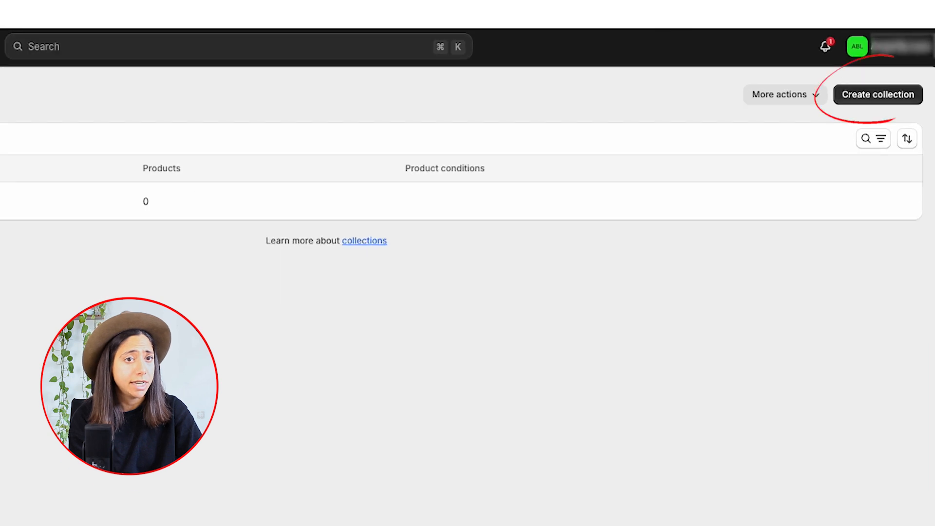
left_click(922, 97)
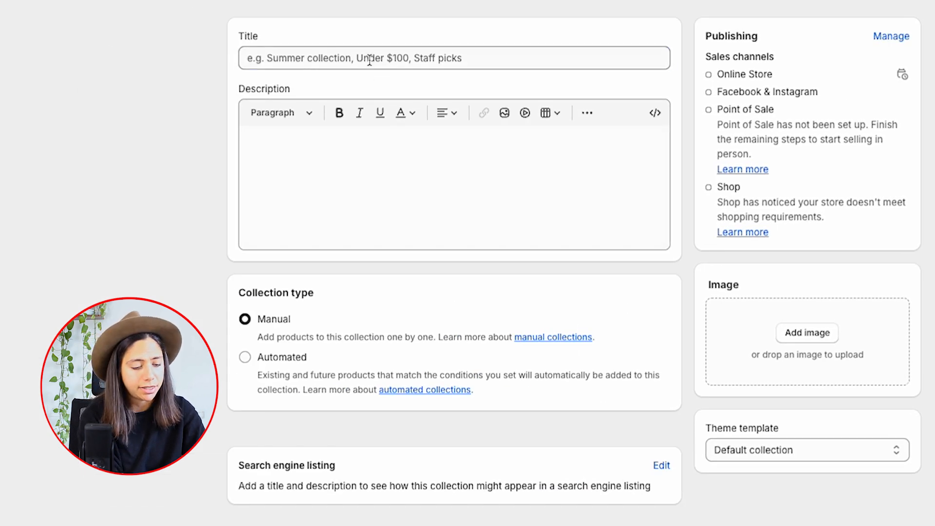
left_click(369, 60)
type("Summer Sale")
left_click(472, 238)
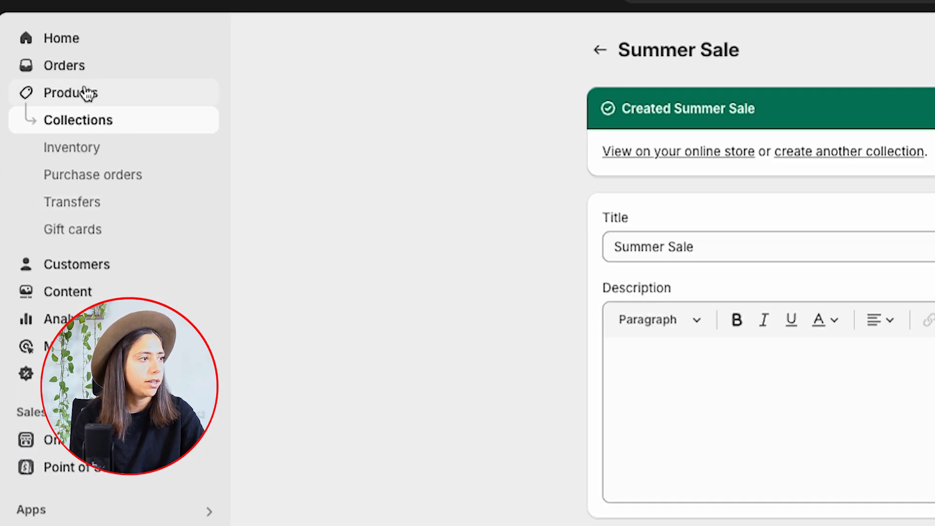
Add the Drop Earings product to the Summer Sale collection and open the collection to check it
left_click(44, 88)
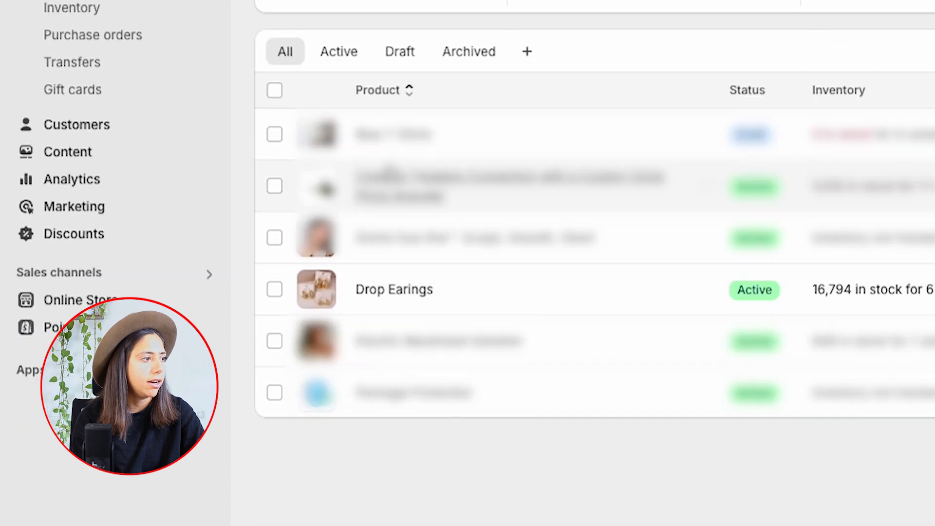
left_click(275, 289)
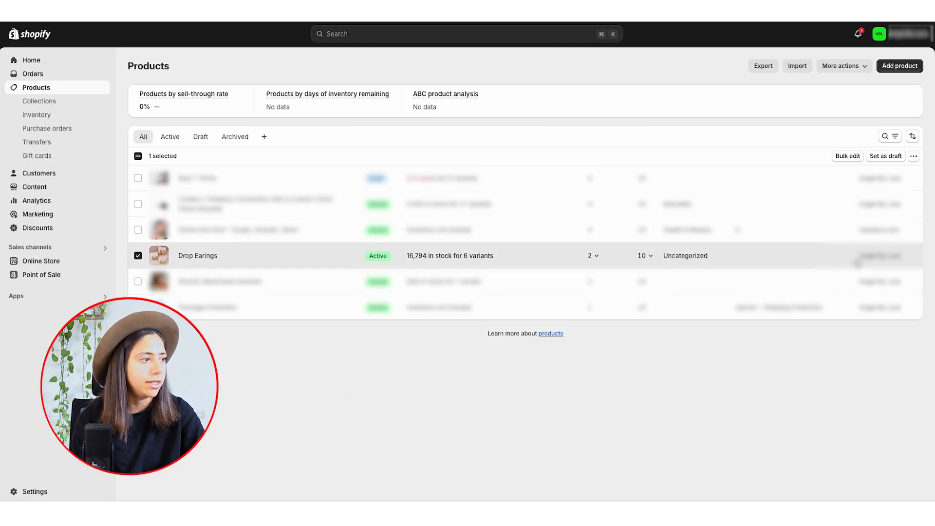
left_click(910, 156)
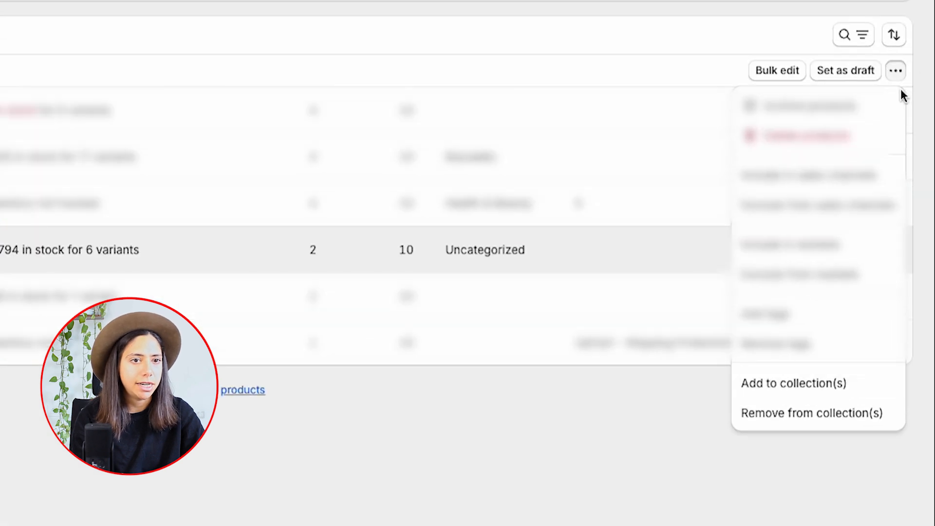
left_click(904, 74)
left_click(896, 72)
left_click(795, 387)
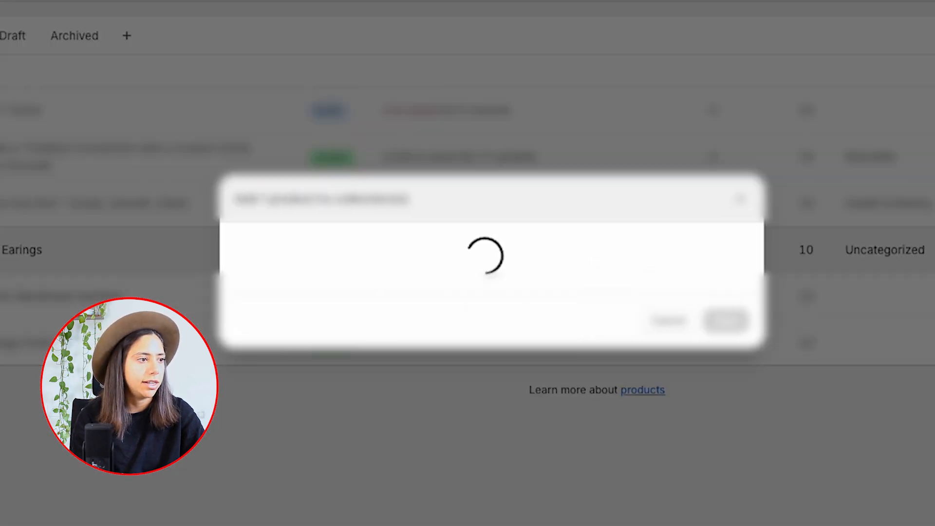
left_click(292, 252)
left_click(725, 389)
left_click(39, 100)
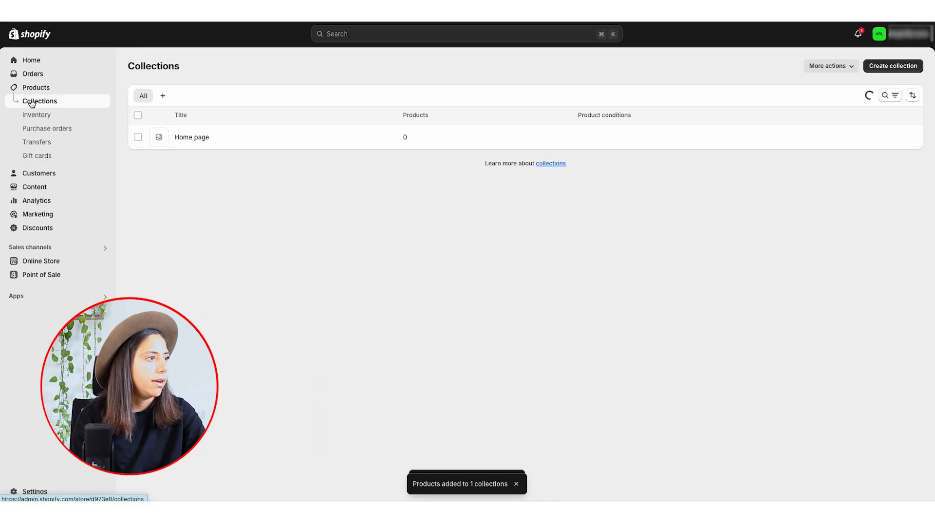
left_click(196, 138)
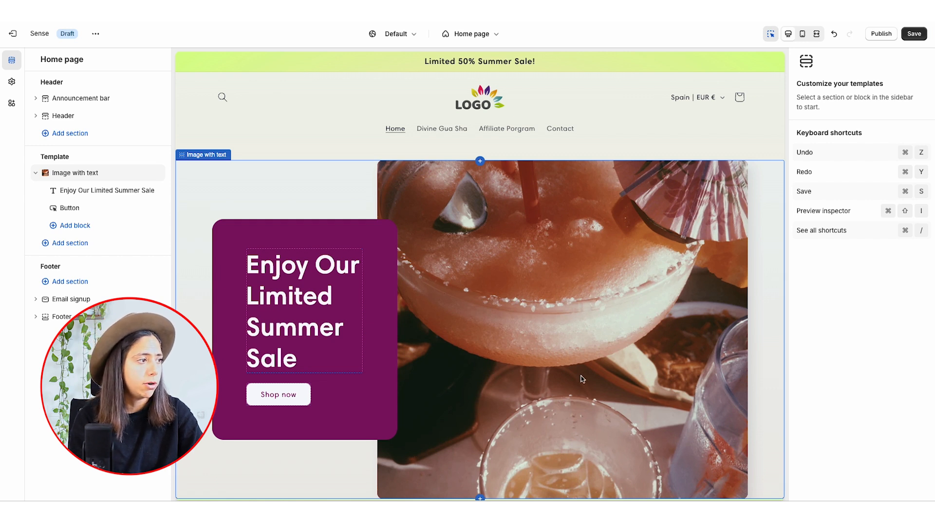
Add a Featured product section below the Image with text section and assign the Drop Earings product to it
scroll(583, 379, "down", 3)
left_click(73, 244)
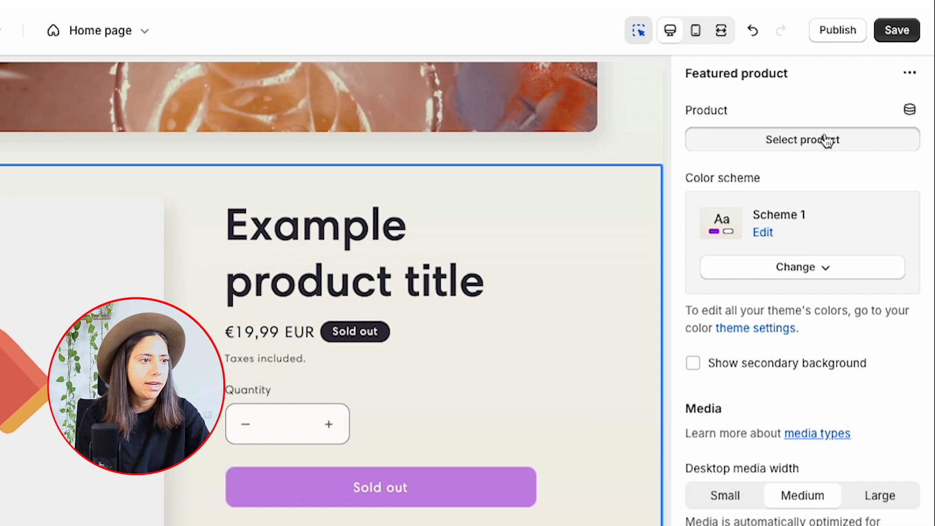
left_click(882, 95)
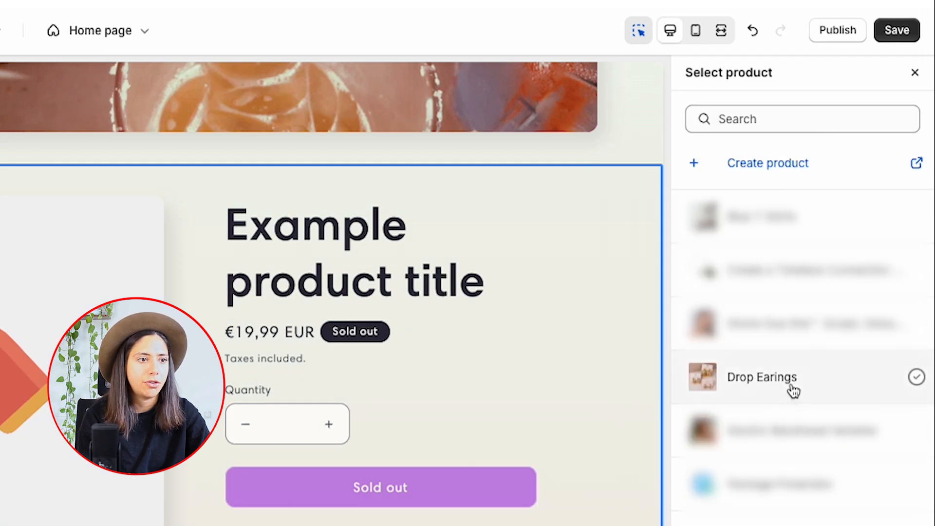
left_click(794, 389)
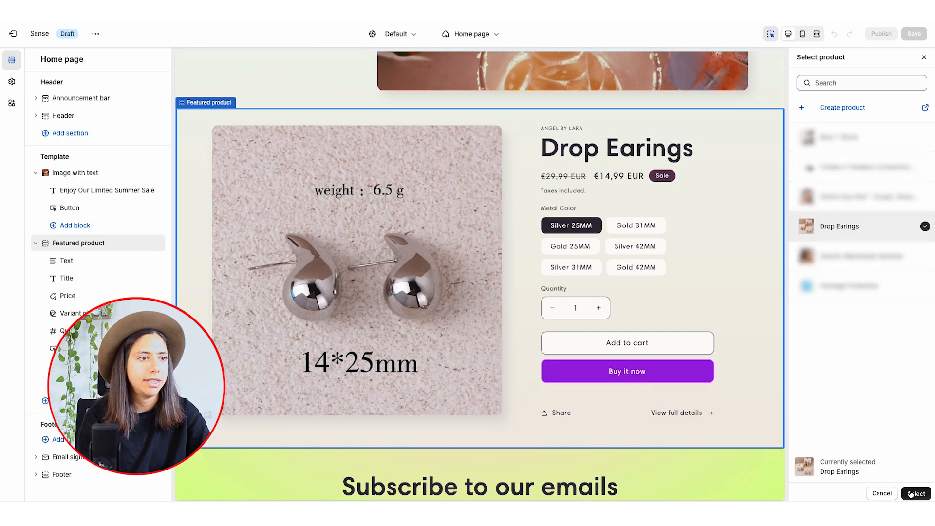
left_click(911, 495)
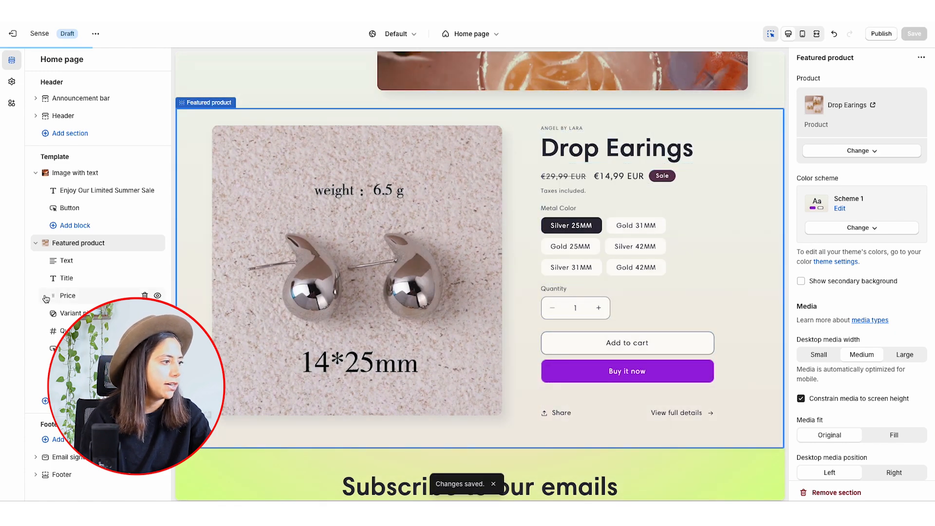
Add a Featured collection section below the featured product and set its collection to Summer Sale
left_click(64, 401)
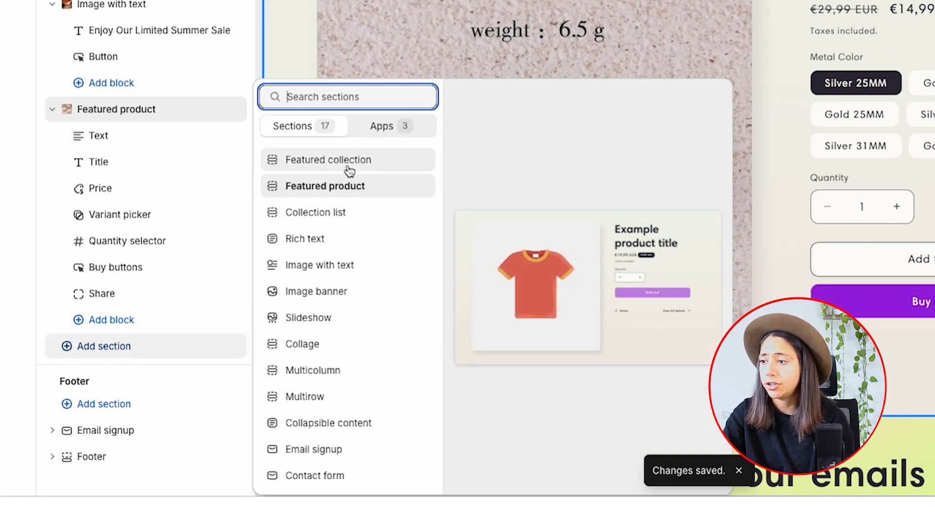
left_click(348, 169)
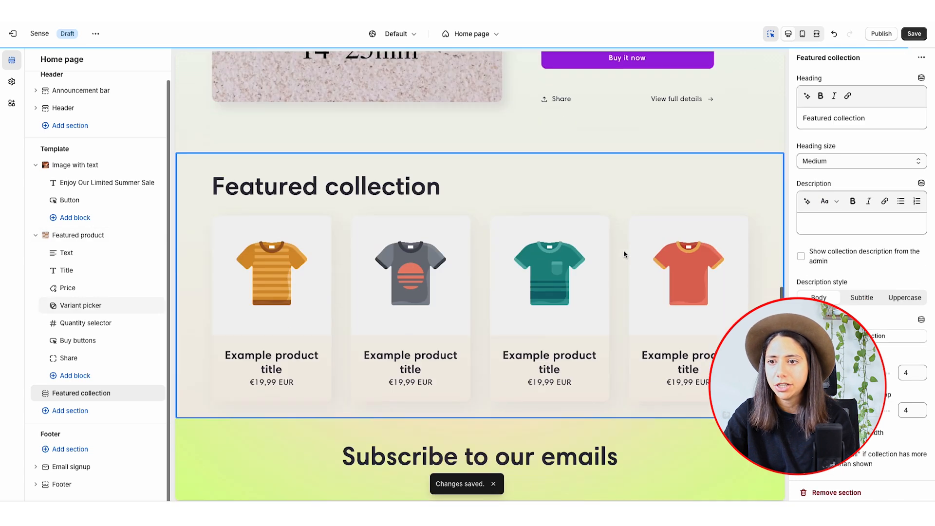
left_click(860, 336)
left_click(801, 174)
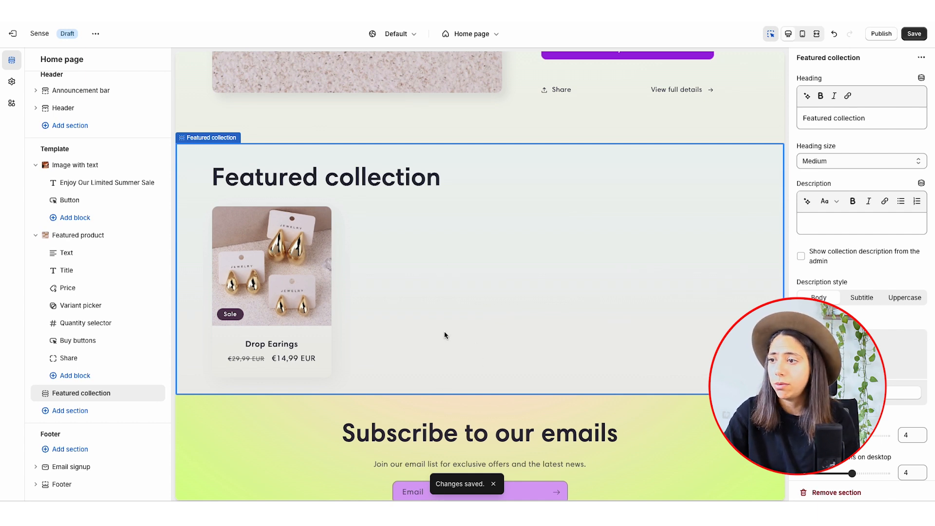
Add a Multicolumn section below the featured collection and set its heading to "Testimonials"
left_click(68, 411)
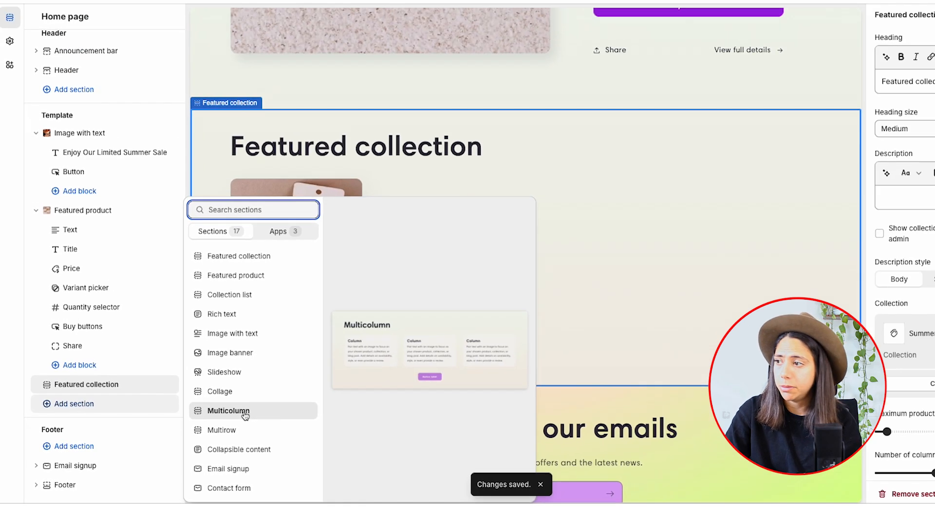
left_click(305, 405)
type("Te")
type("stimonials")
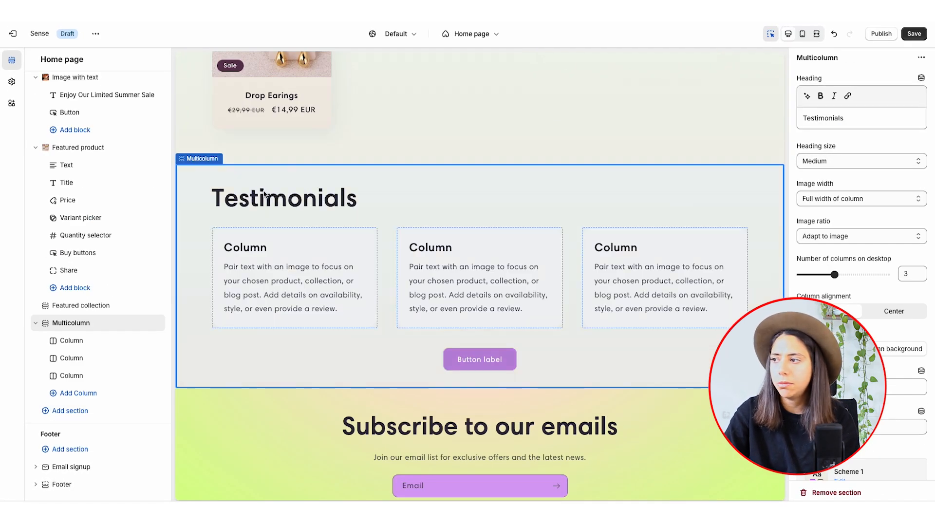
Search the free images for "MAN", give the first testimonial column the pleased-man image and set its description to "BEST SHOP EVAAA!"
left_click(318, 267)
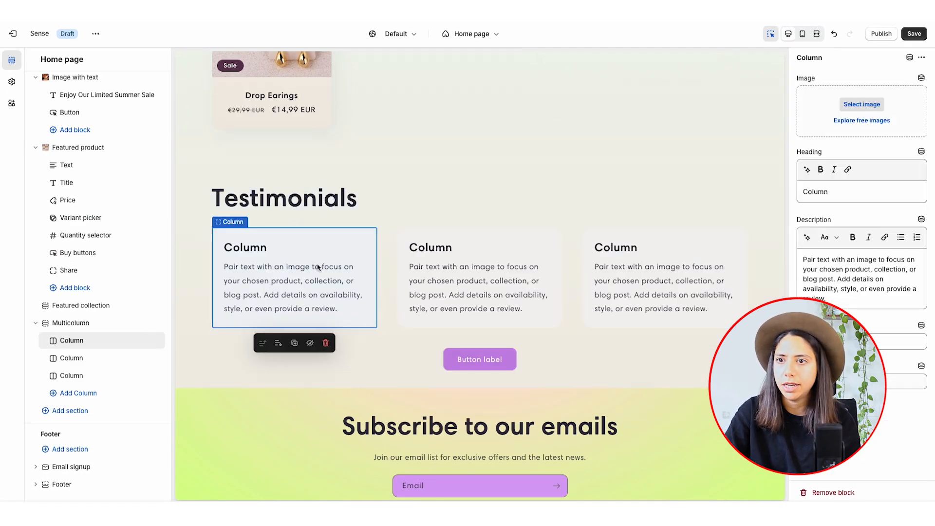
left_click(872, 128)
left_click(848, 80)
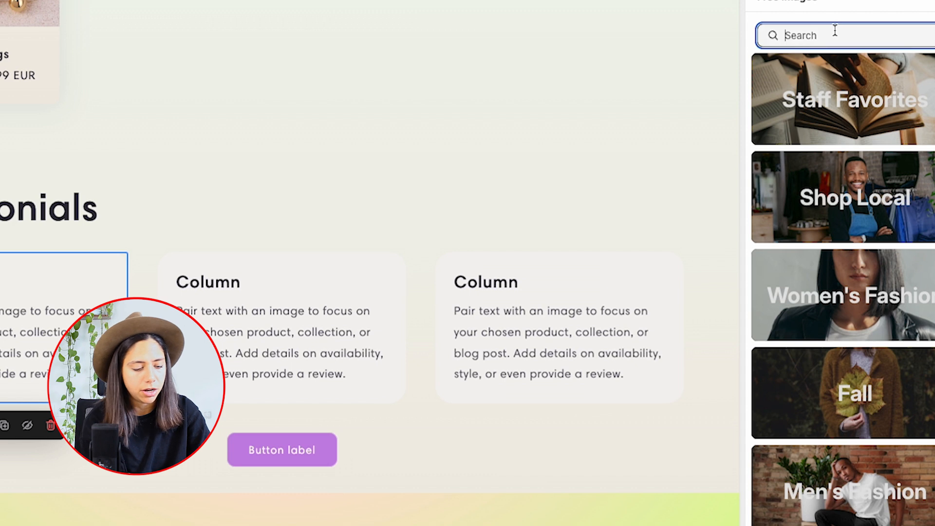
type("E")
key("BackSpace")
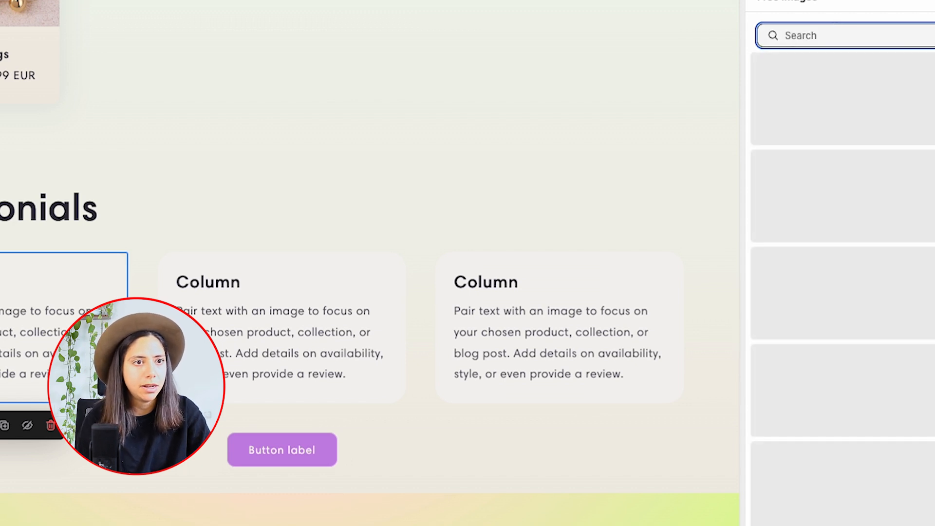
type("MAN")
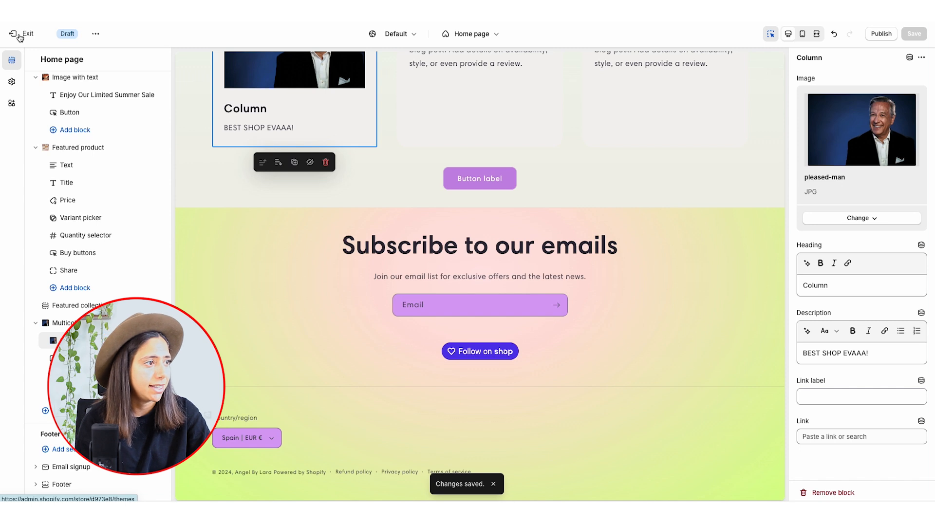
Leave the theme editor and open the Terms of service policy in the store's policy settings
left_click(20, 34)
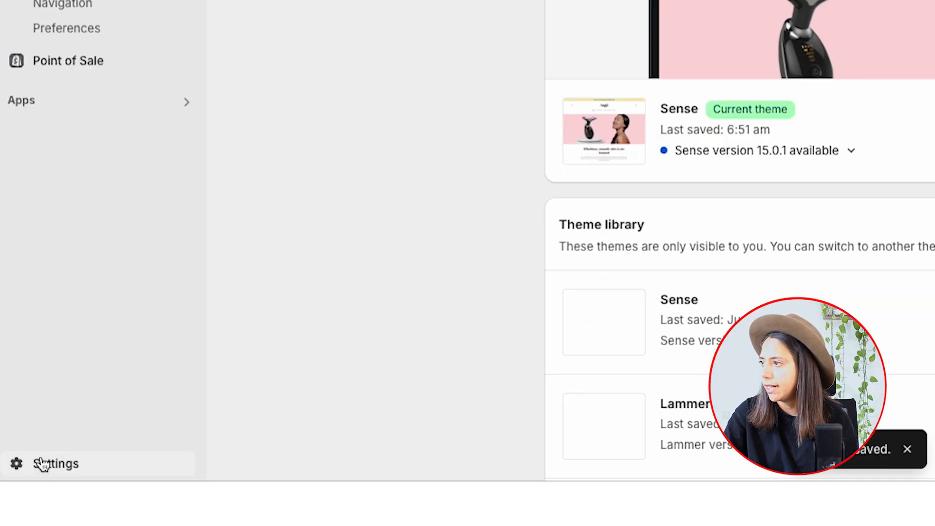
left_click(32, 491)
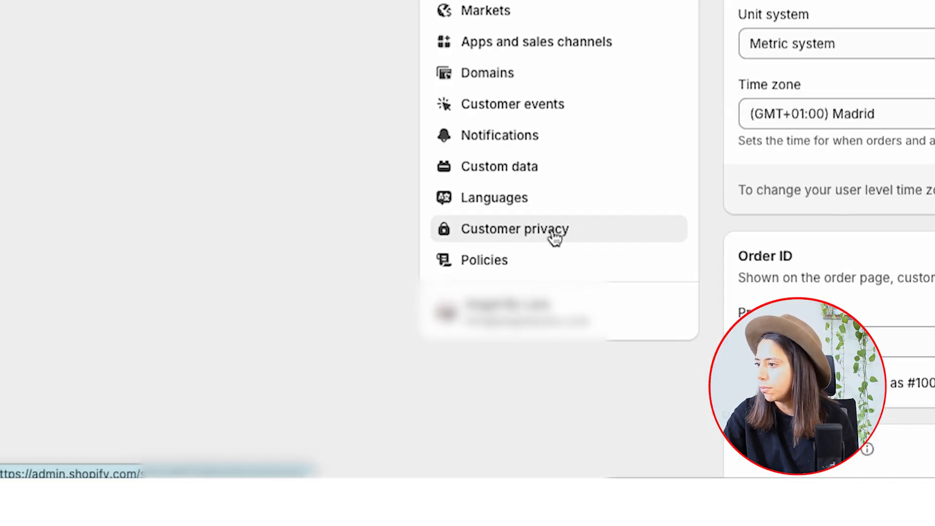
left_click(517, 261)
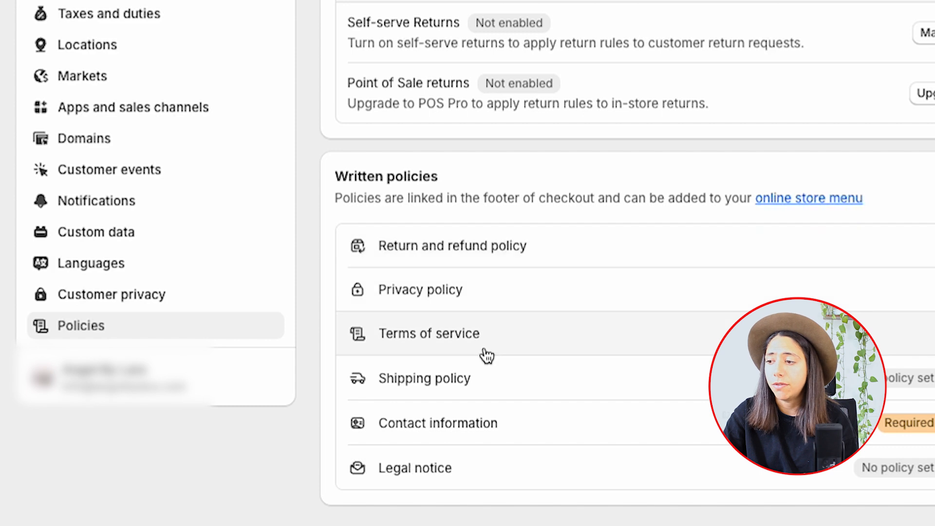
left_click(531, 346)
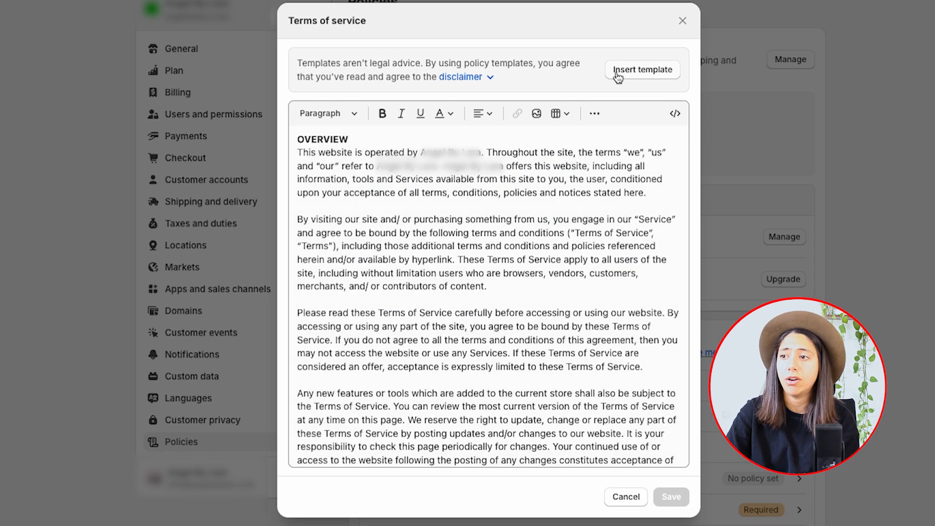
Insert the template text into the Terms of service policy, then close the policy and the store settings
mouse_move(439, 76)
left_mouse_down()
mouse_move(298, 63)
mouse_move(701, 70)
left_mouse_up()
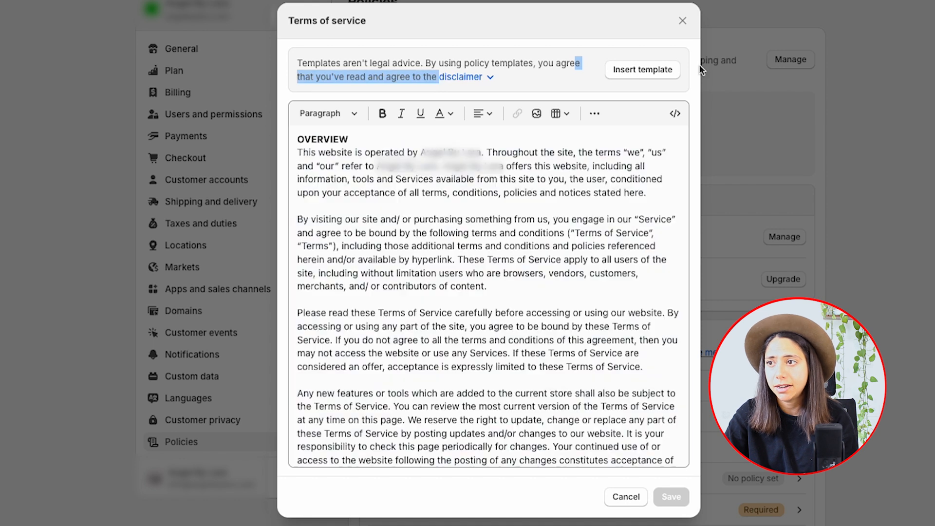
left_click(647, 73)
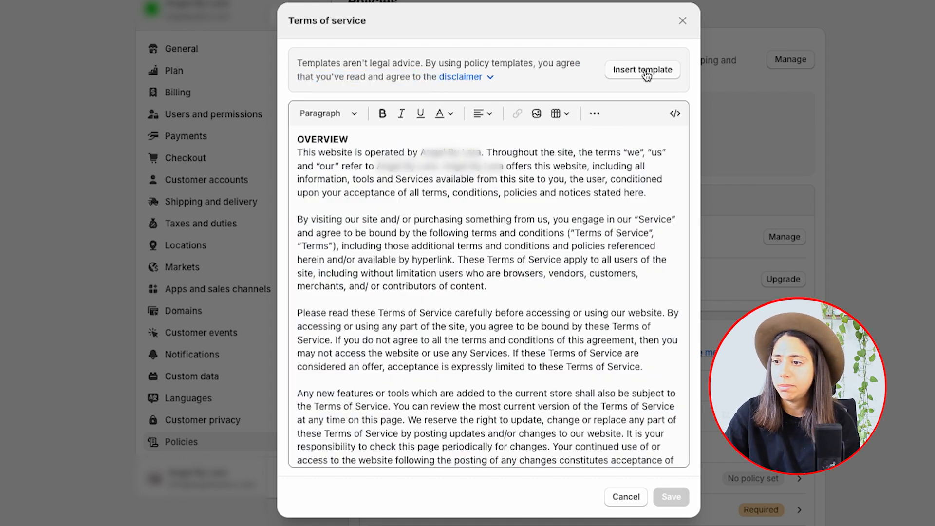
left_click(682, 22)
left_click(391, 267)
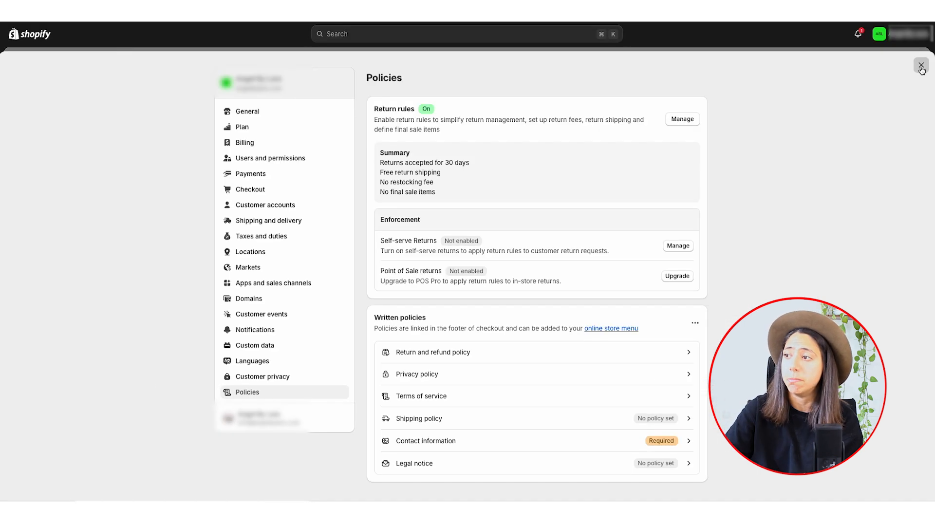
left_click(921, 66)
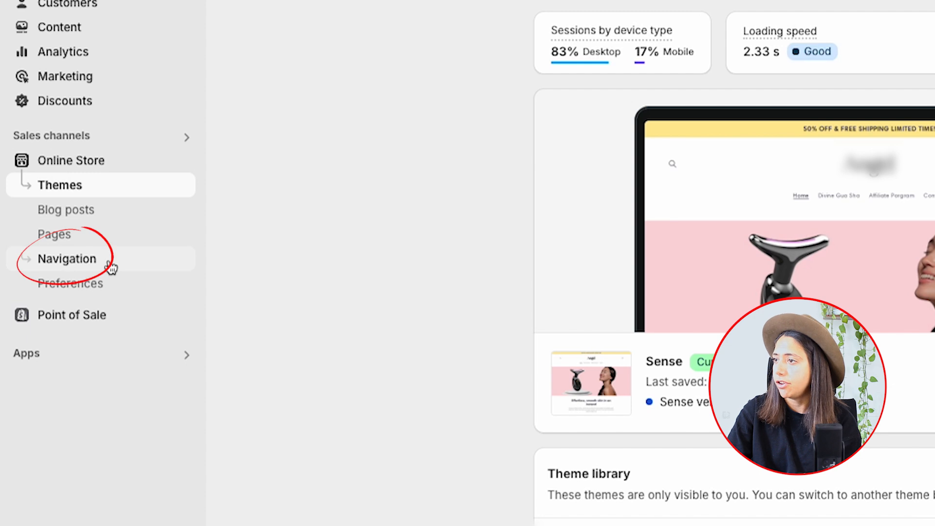
Start a new navigation menu for the online store and title it "Footer Menu"
left_click(109, 265)
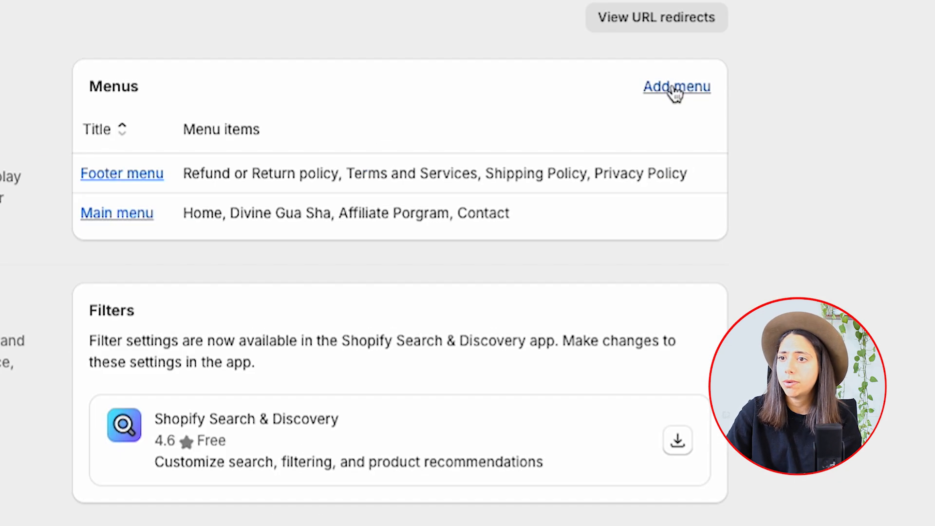
left_click(682, 87)
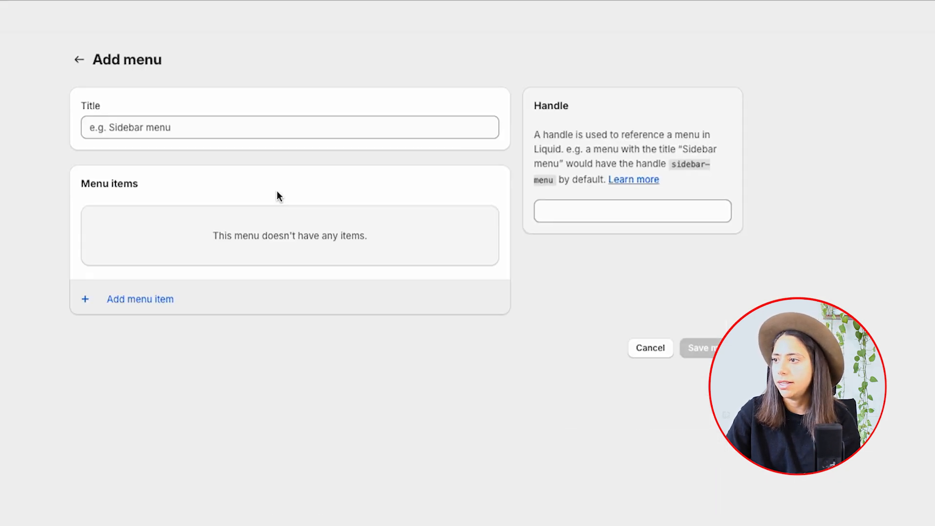
left_click(341, 133)
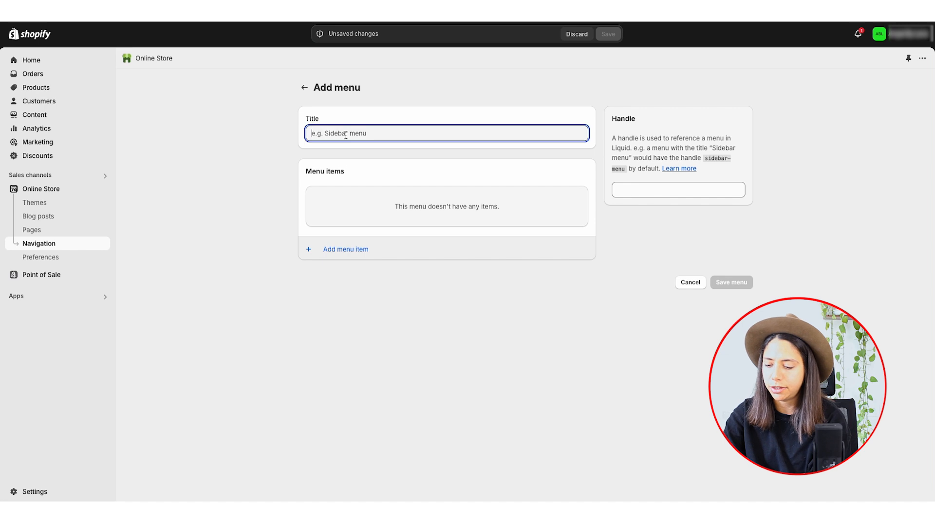
type("f")
Add the Privacy Policy, Refund Policy and Terms of Service links to the new Footer Menu and save it
left_click(359, 248)
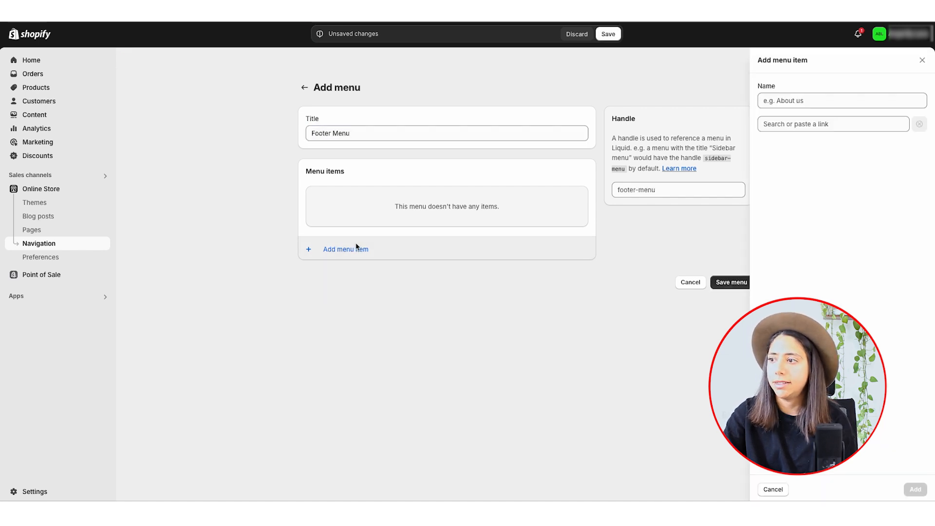
left_click(837, 124)
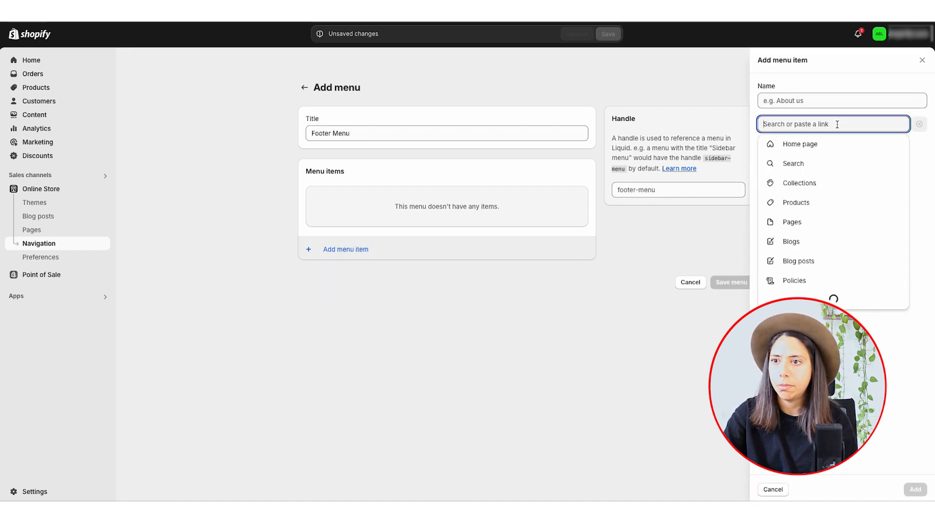
left_click(793, 278)
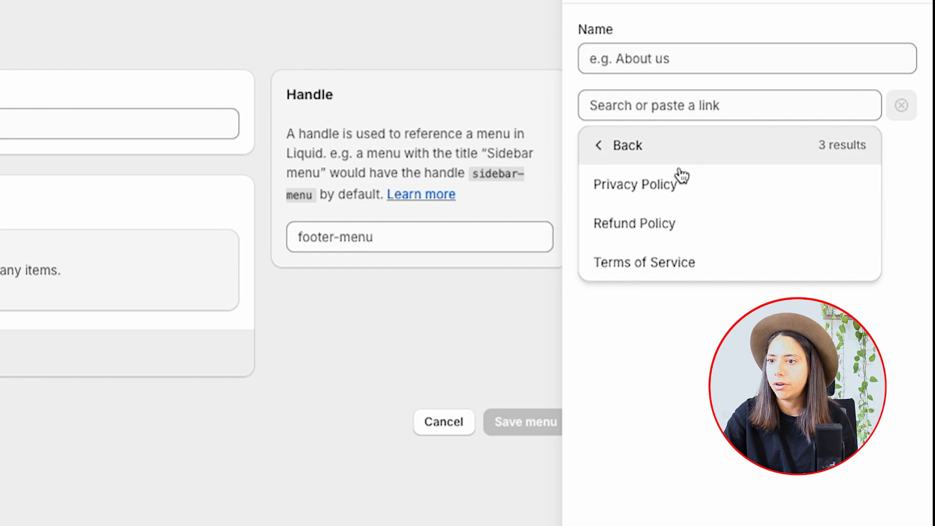
left_click(679, 183)
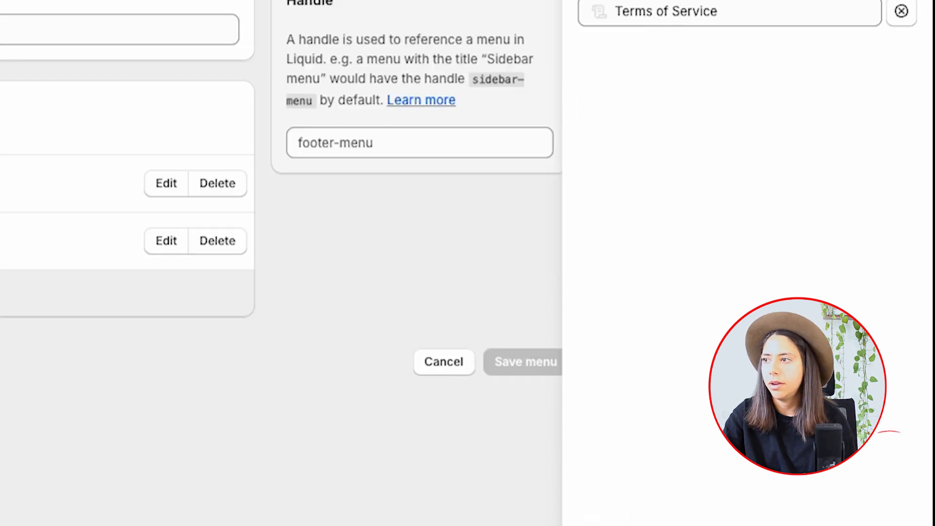
left_click(905, 459)
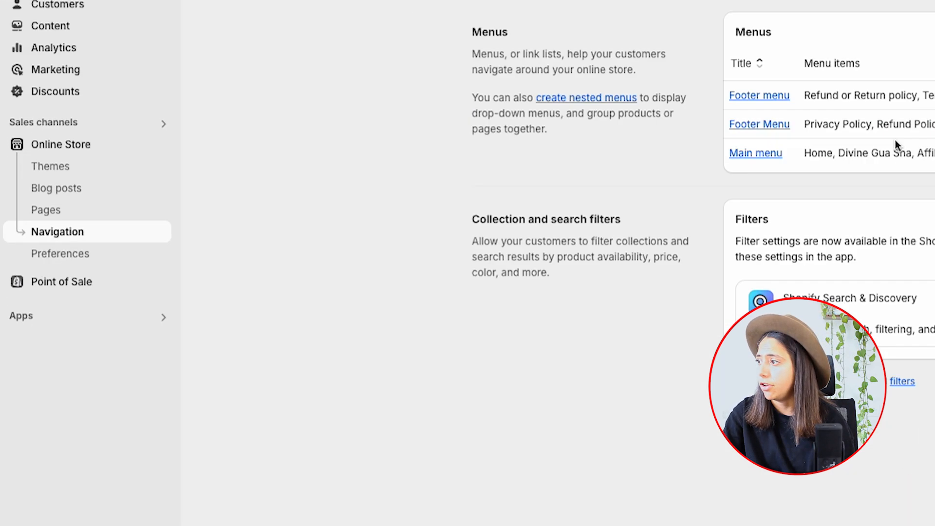
Open the draft Sense theme for customizing and add a Menu block to its Footer section
left_click(65, 192)
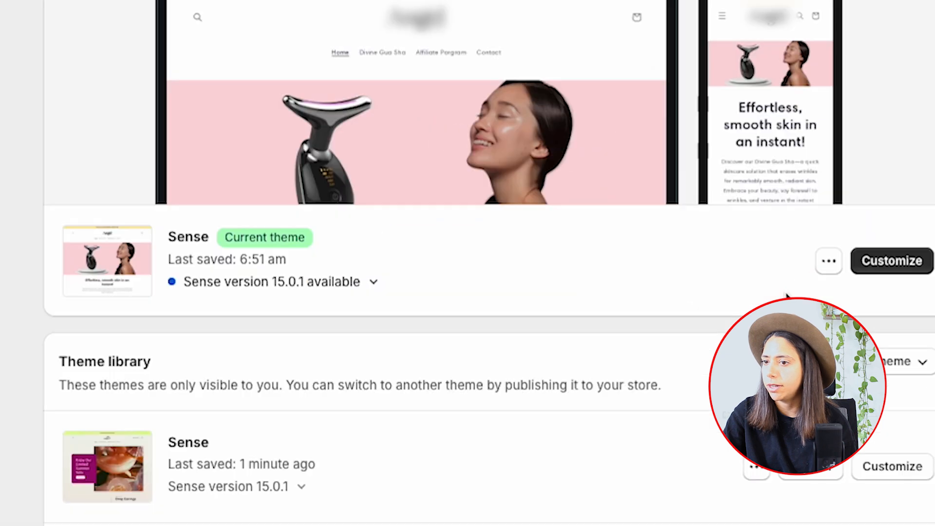
left_click(619, 220)
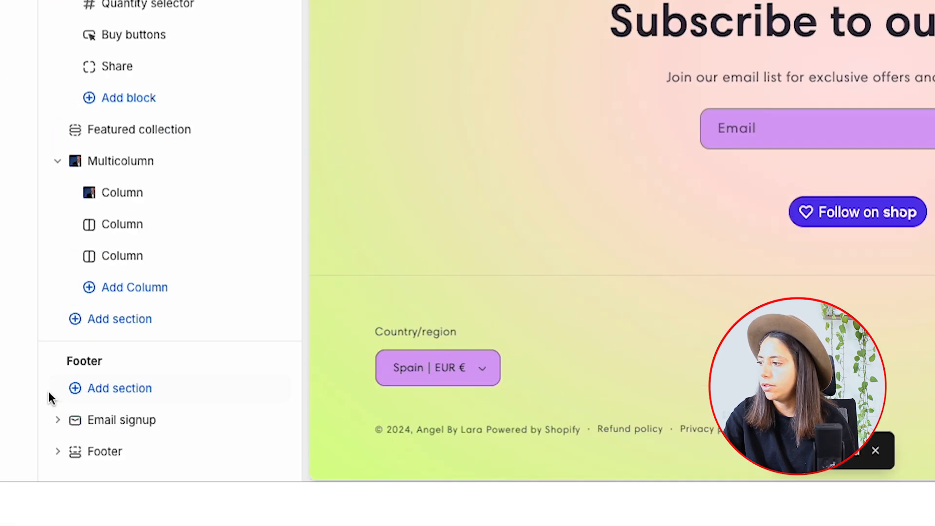
left_click(35, 484)
scroll(141, 407, "down", 1)
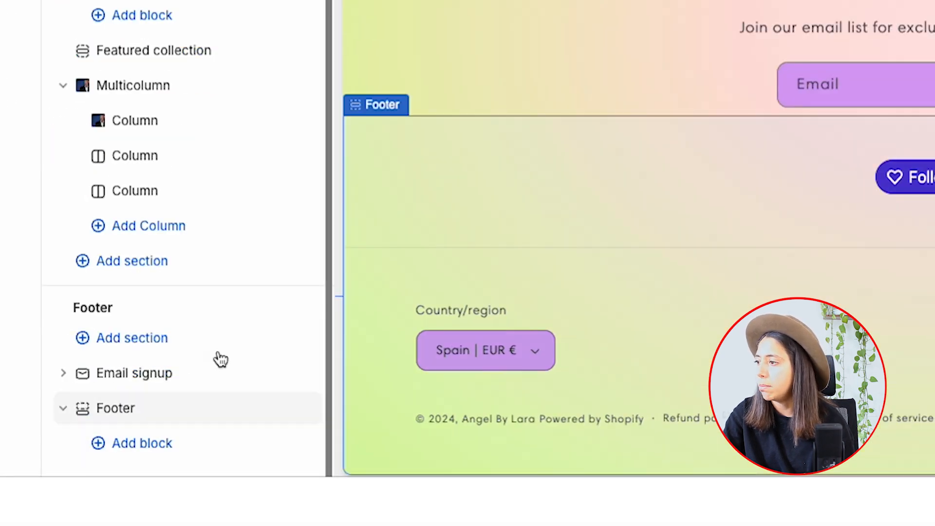
left_click(162, 443)
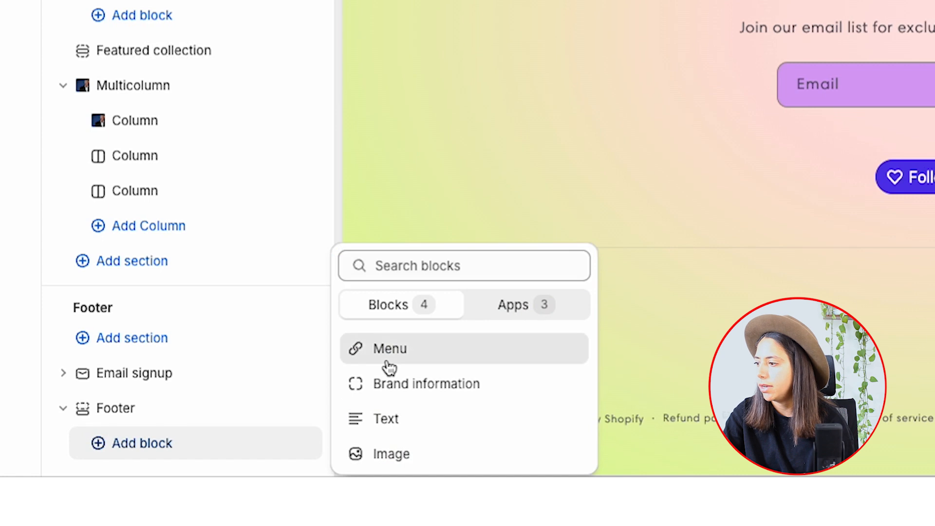
left_click(387, 356)
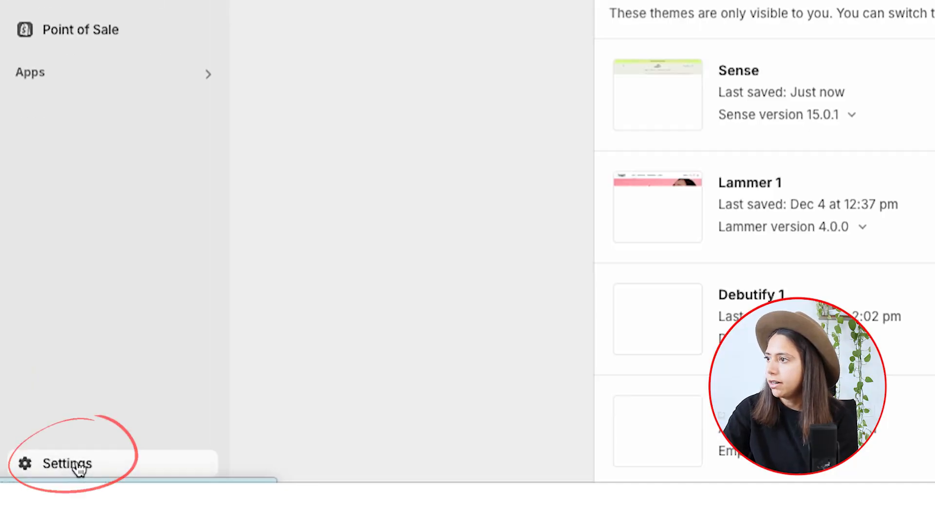
Open the store settings and review the Payments page with its Shopify Payments and PayPal methods
left_click(40, 492)
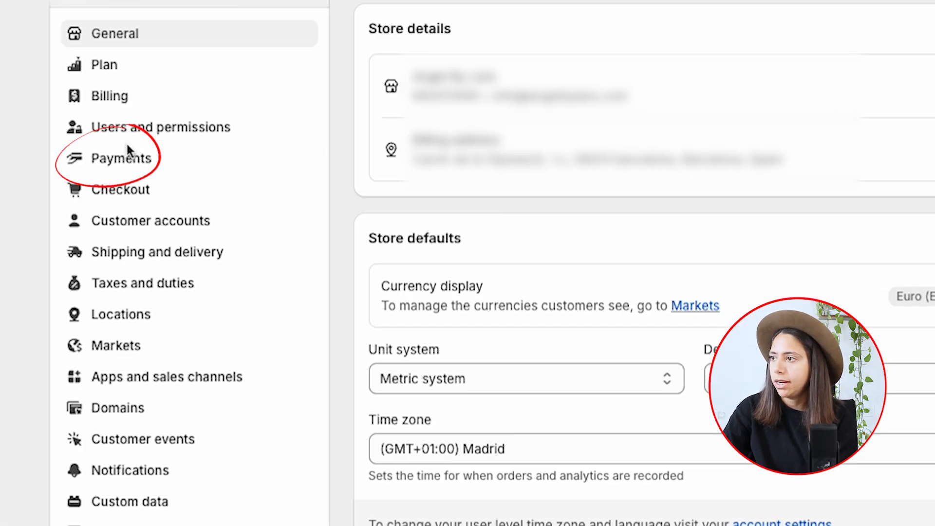
left_click(125, 159)
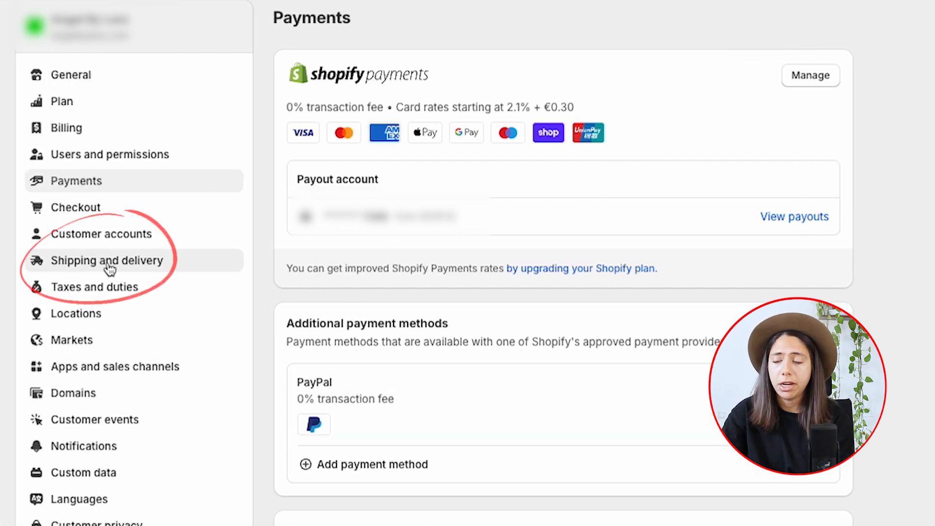
Start a new shipping zone in the Shipping and delivery settings and include all continents offered, including Europe, North America and Oceania
left_click(15, 261)
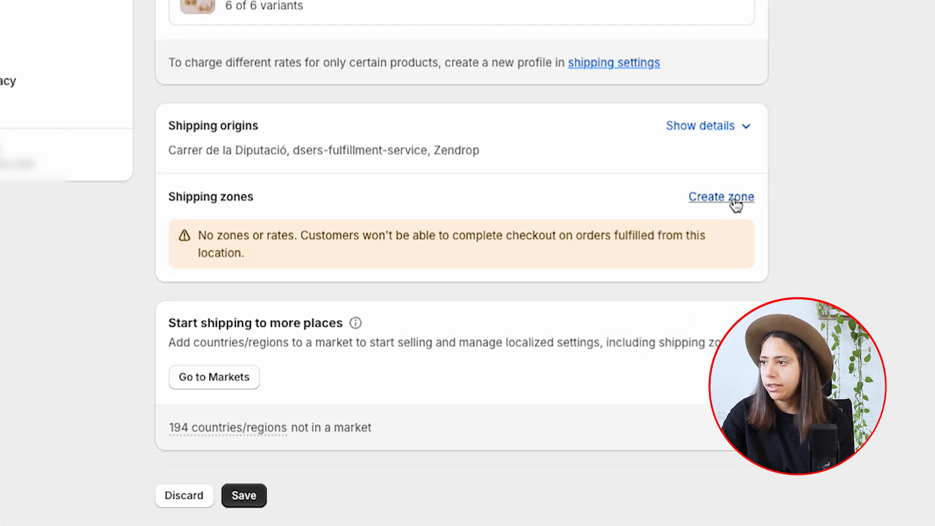
left_click(735, 200)
left_click(97, 61)
left_click(97, 145)
scroll(121, 359, "down", 4)
scroll(121, 230, "down", 5)
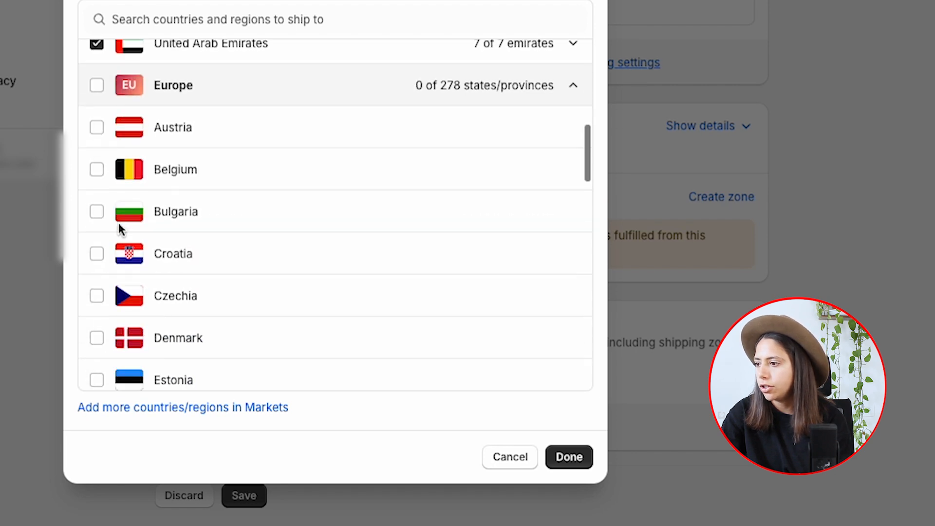
left_click(97, 85)
scroll(120, 240, "down", 10)
left_click(95, 161)
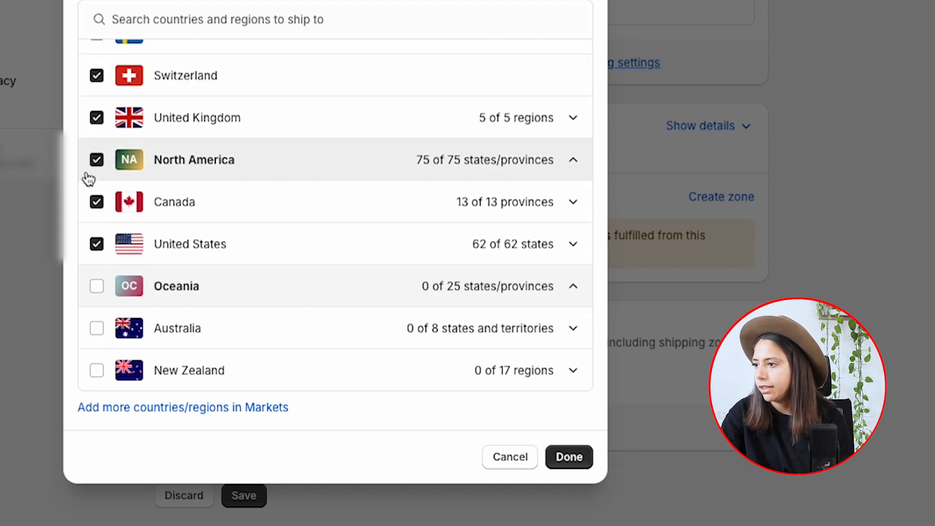
left_click(96, 286)
Name the new shipping zone ENTIRE WORLD and confirm its creation
left_click(571, 458)
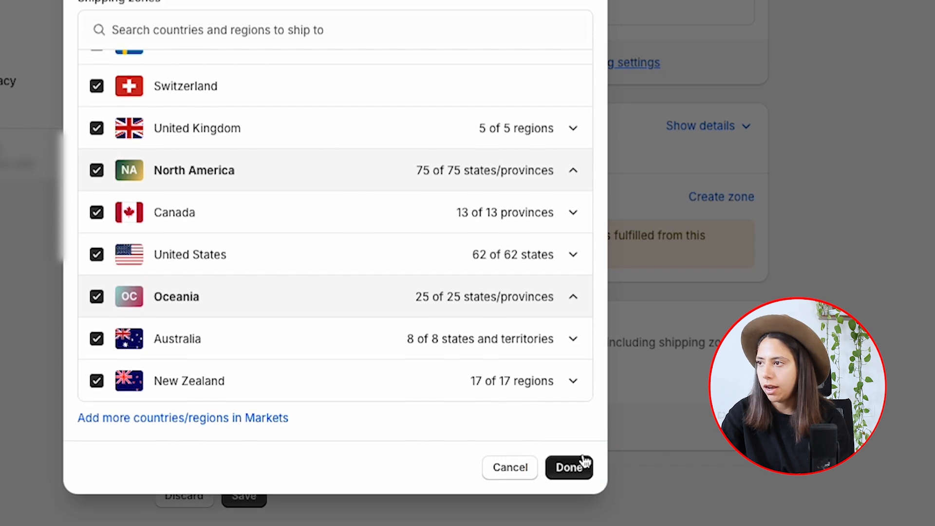
left_click(291, 57)
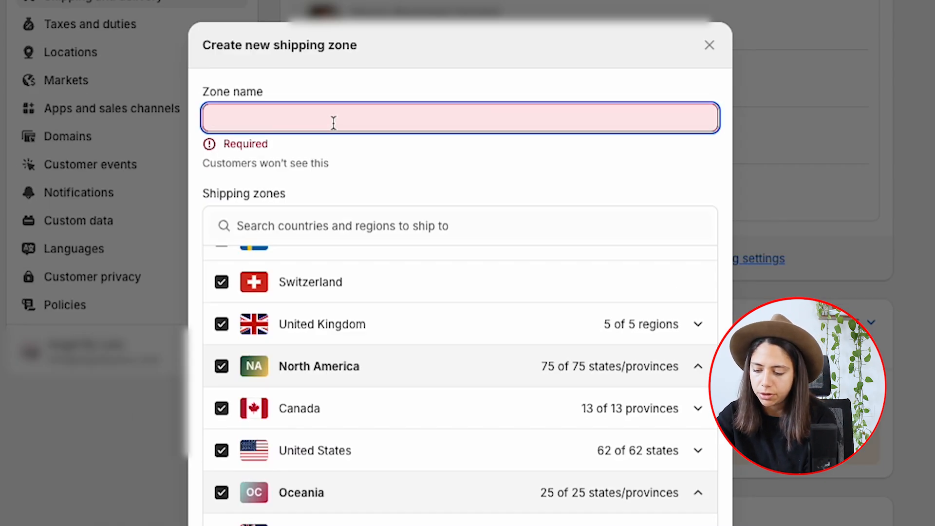
type("EN")
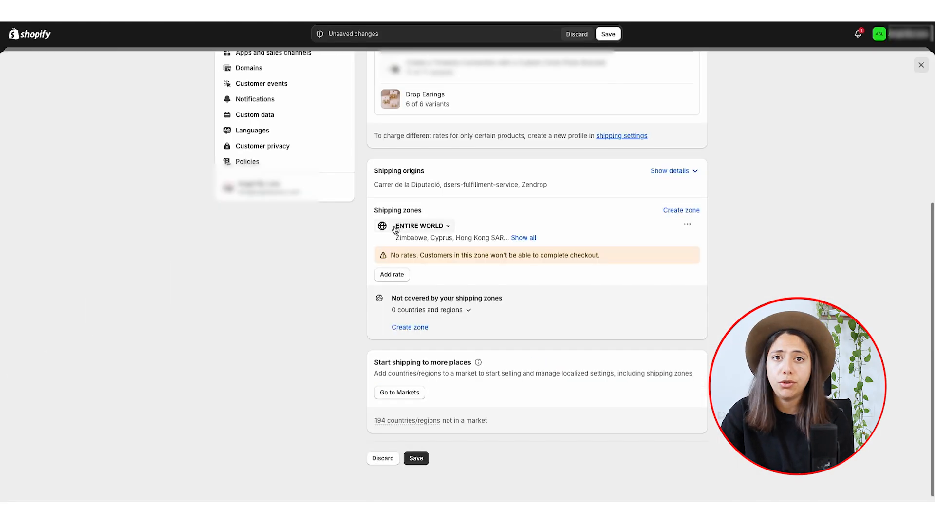
Try a custom flat shipping rate with conditional pricing based on order price and a minimum price of €50
scroll(445, 281, "down", 1)
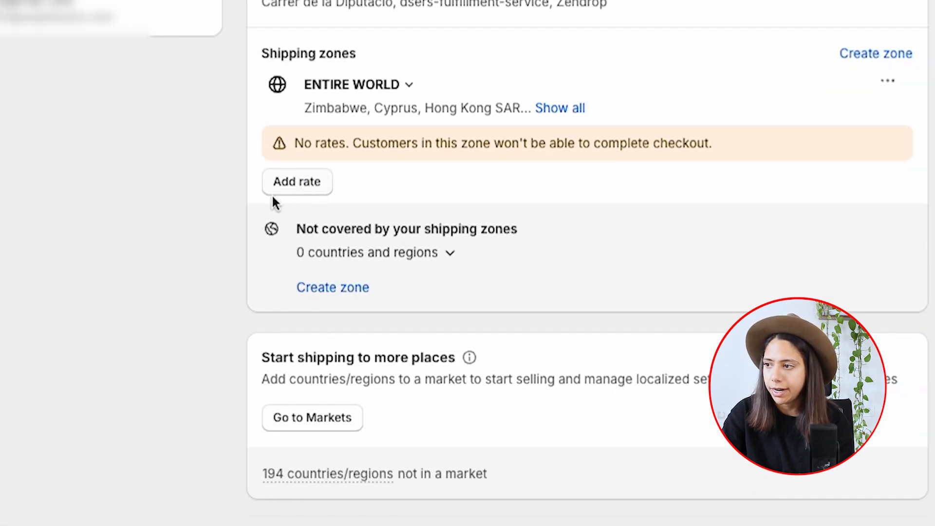
left_click(281, 191)
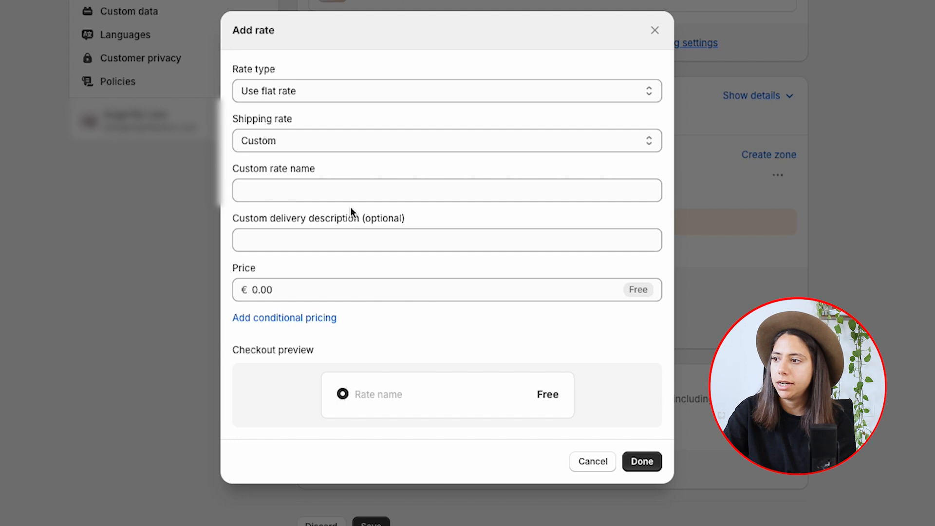
left_click(328, 194)
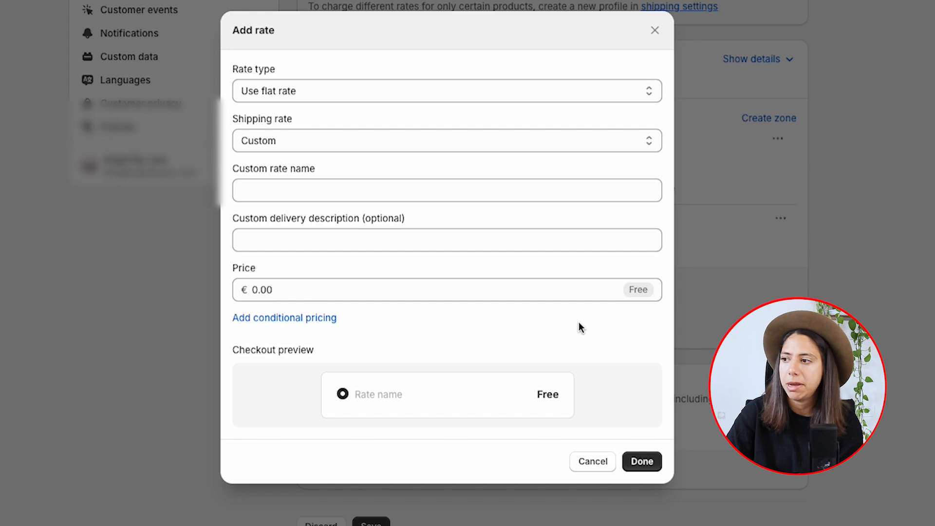
left_click(298, 319)
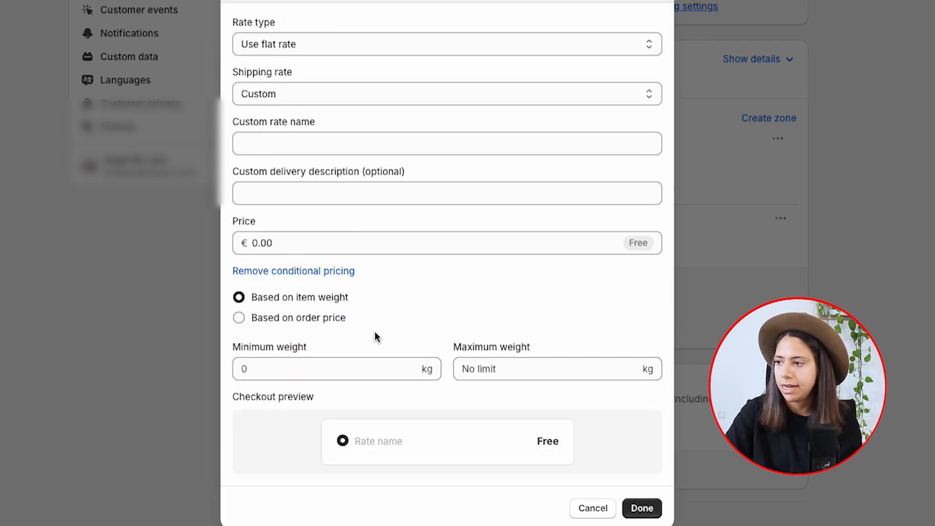
left_click(295, 319)
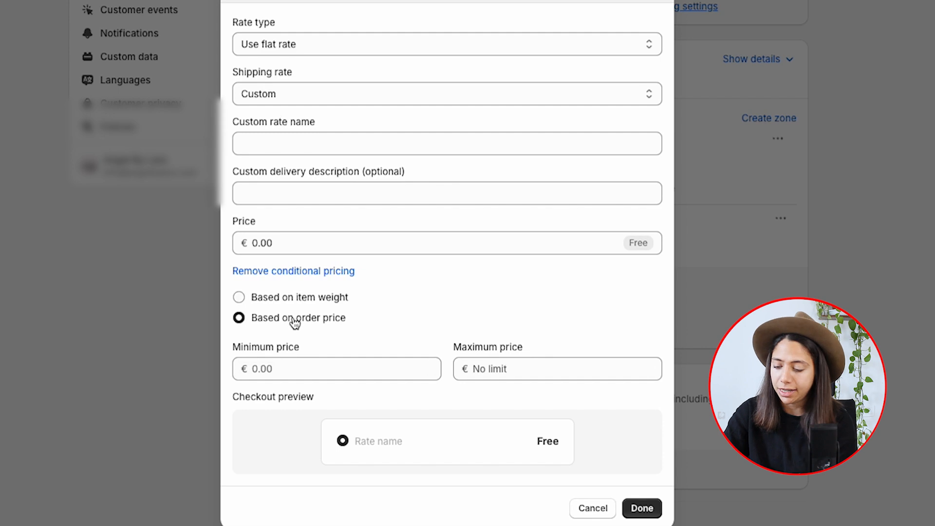
left_click(285, 369)
type("50")
left_click(405, 287)
Try the name FREE Shipping for the custom rate, check its conditions, and cancel the rate
left_click(301, 140)
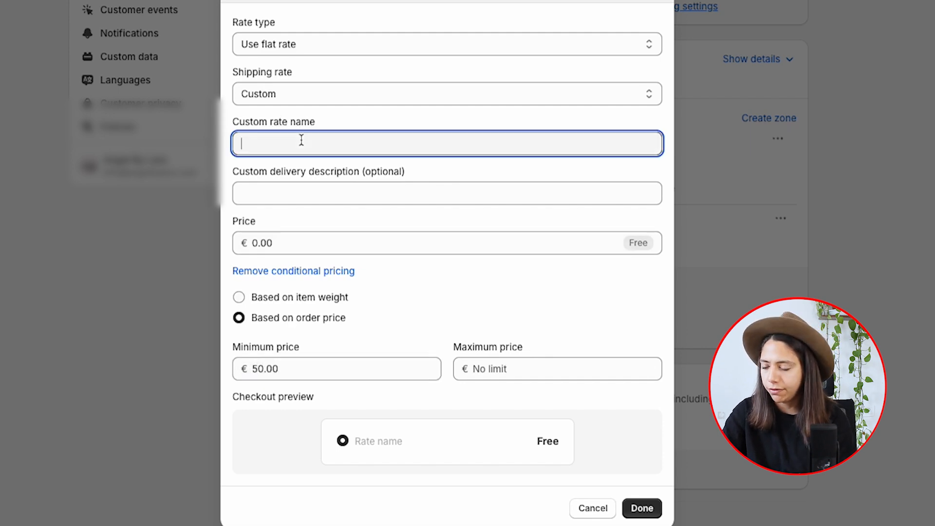
type("f")
key("BackSpace")
type("FREE Shipping")
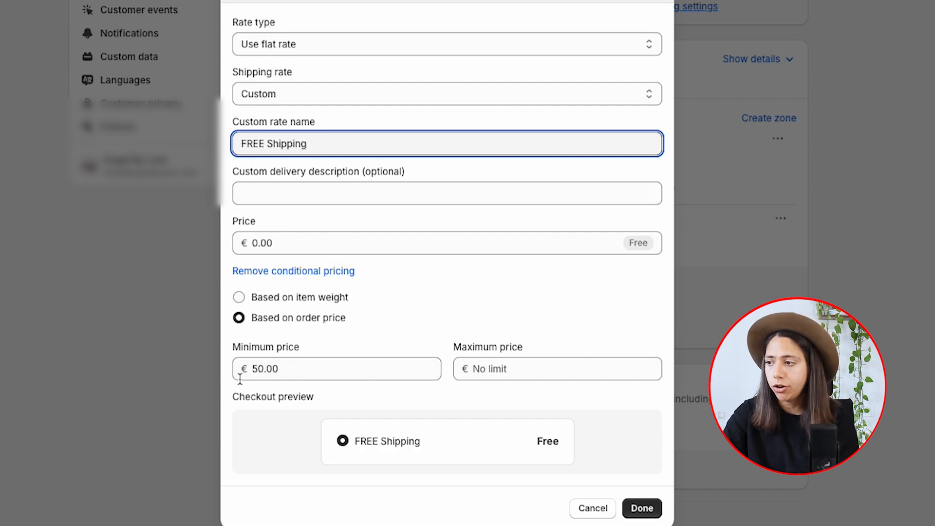
left_click(300, 369)
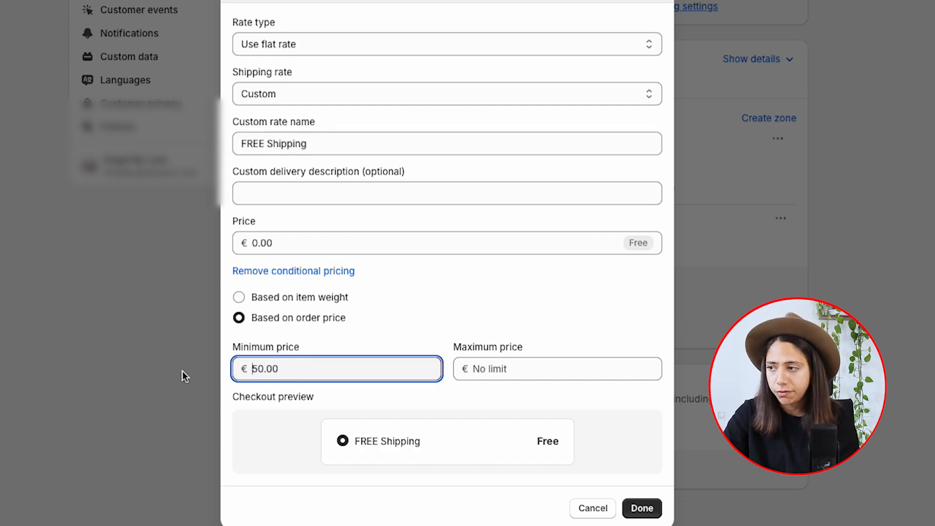
triple_click(344, 144)
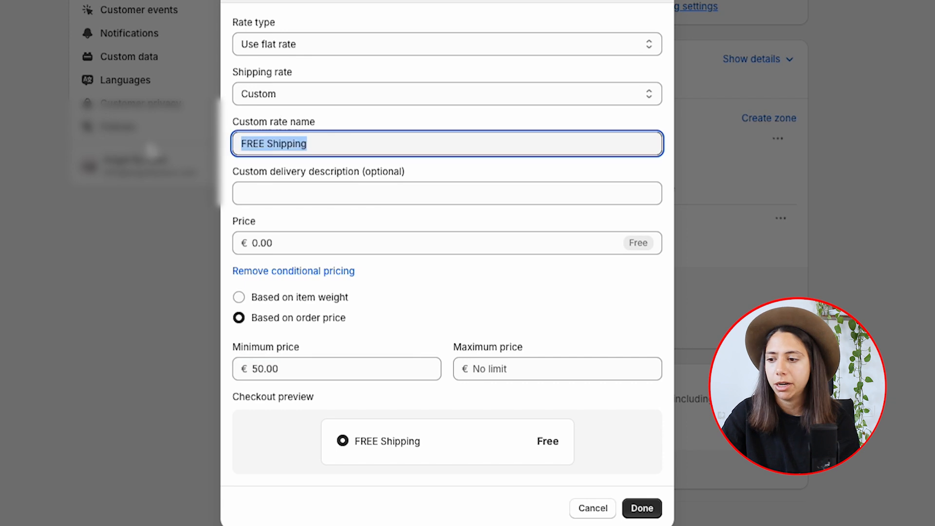
left_click(593, 508)
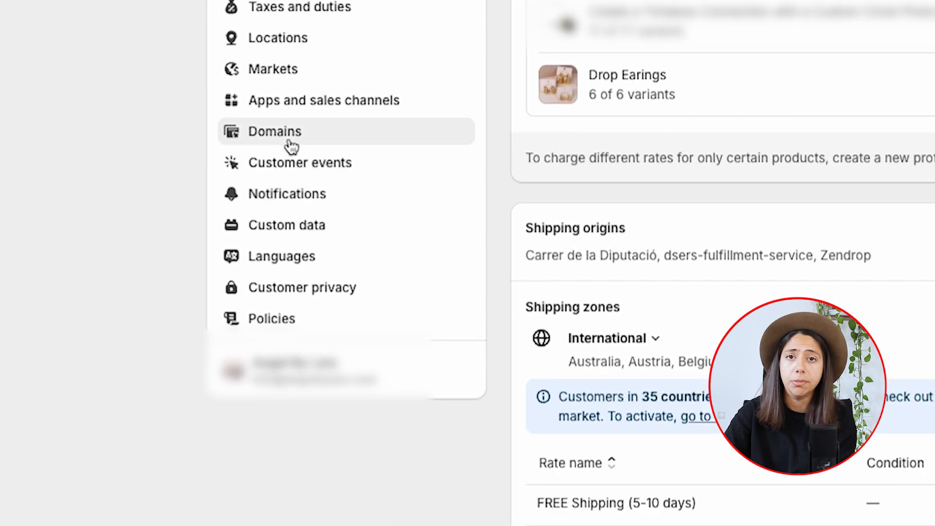
Open the store's domain settings and search for example.com as a new domain to buy
left_click(255, 152)
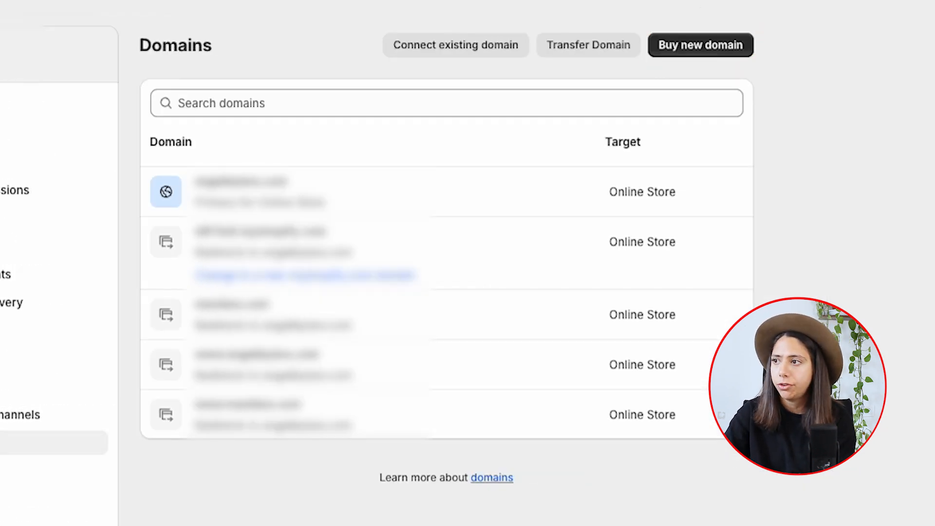
left_click(711, 43)
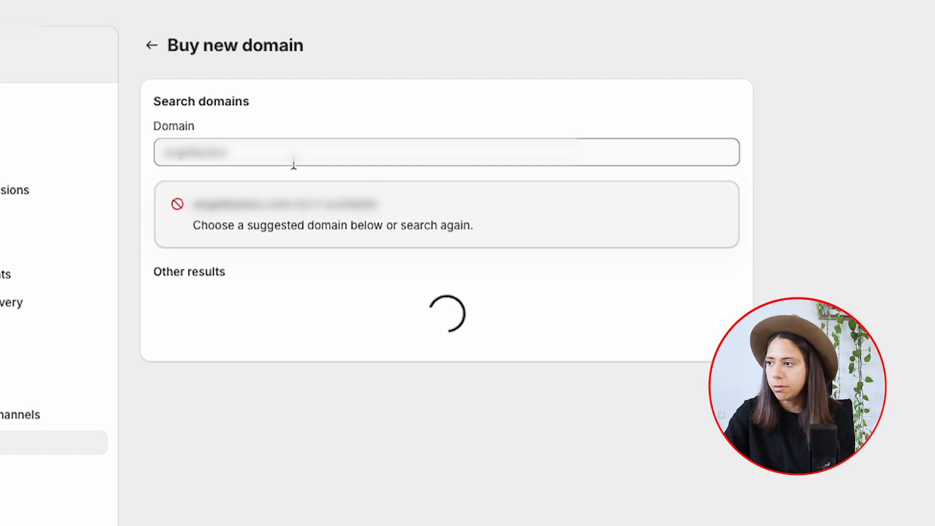
double_click(294, 160)
type("example.com")
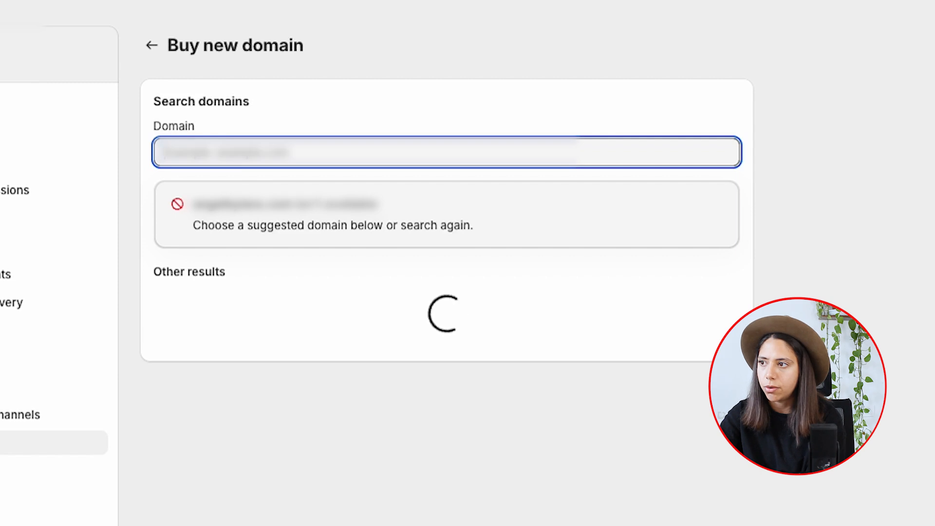
key("Return")
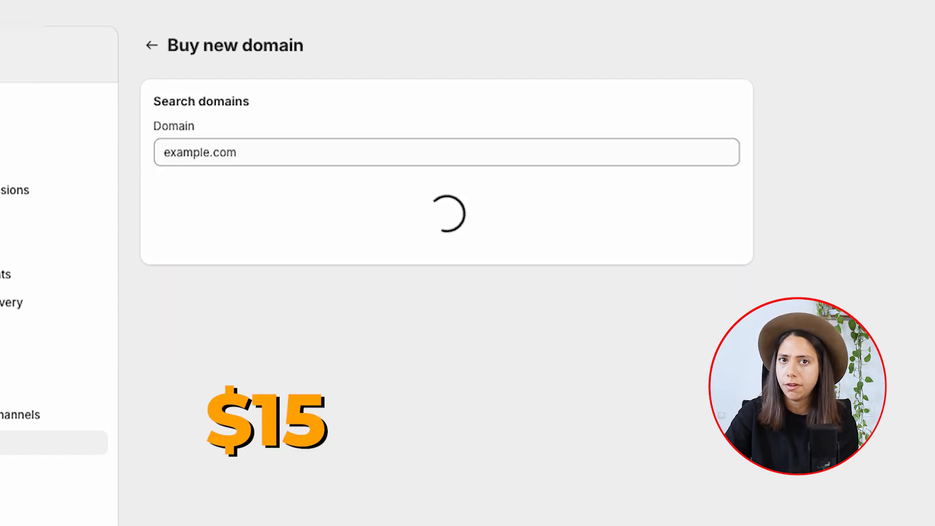